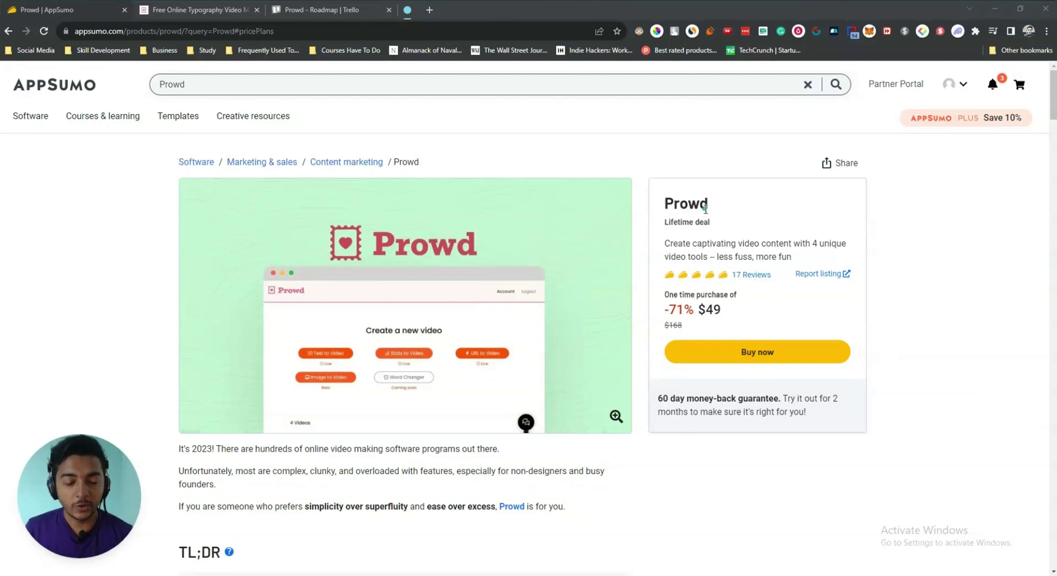
Highlight the Prowd product name on the AppSumo deal and jump to Plans & features
left_click_drag(663, 206, 755, 207)
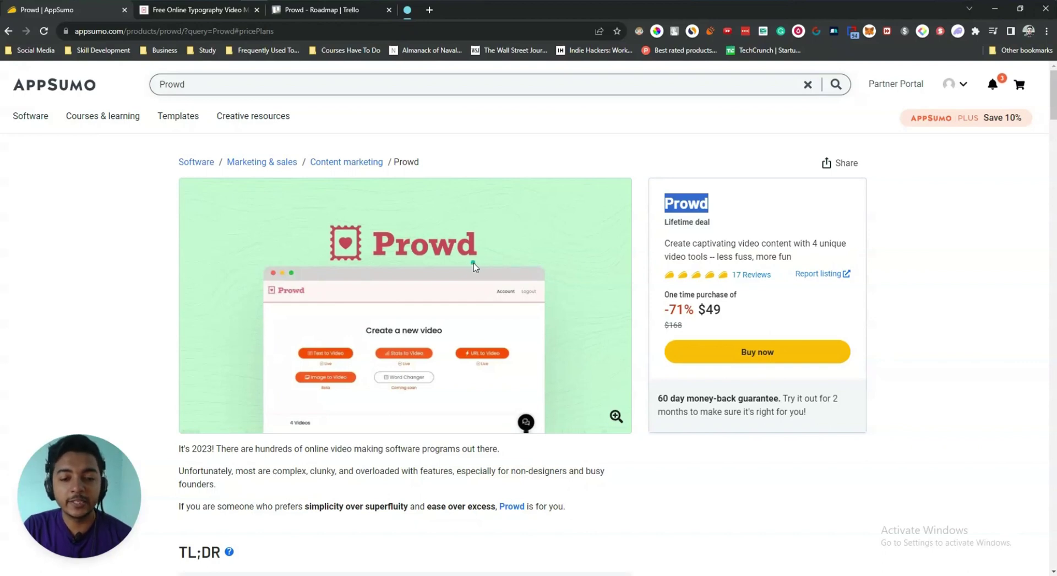
scroll(473, 267, "down", 7)
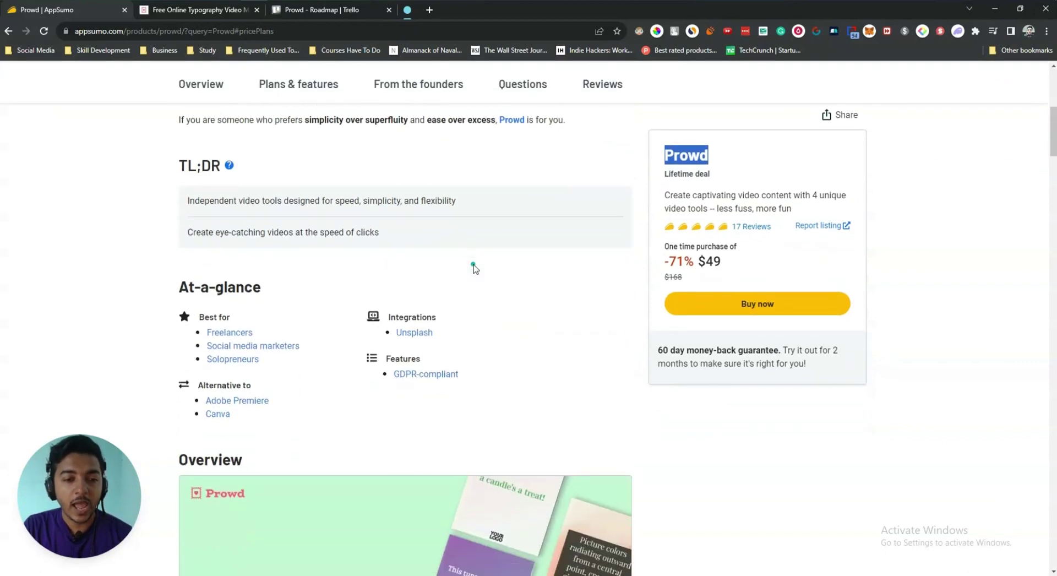
left_click(295, 87)
scroll(325, 290, "down", 3)
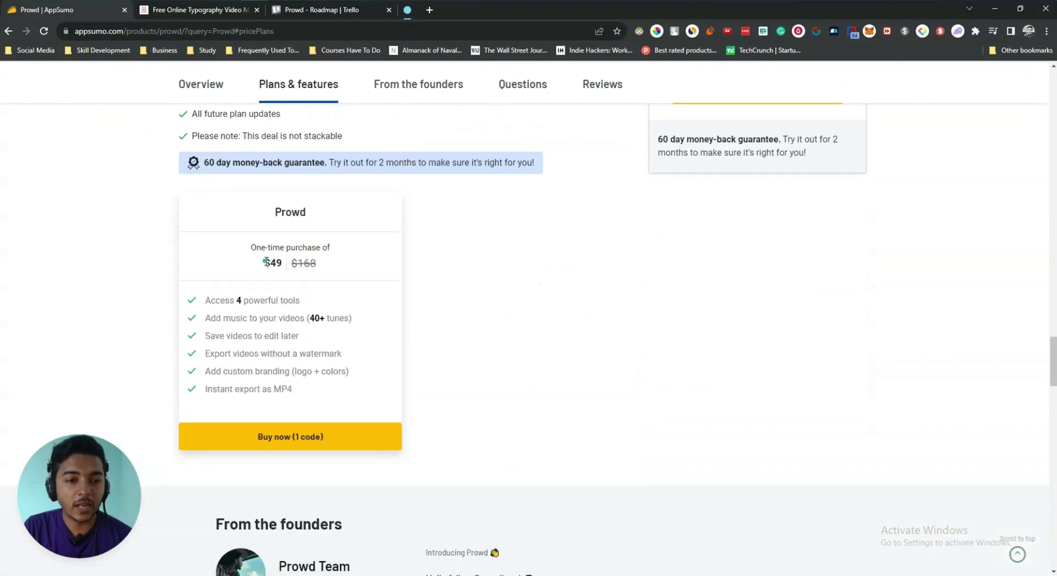
Highlight the $49 plan price, its five listed features, and the not-stackable note
left_click_drag(266, 262, 286, 261)
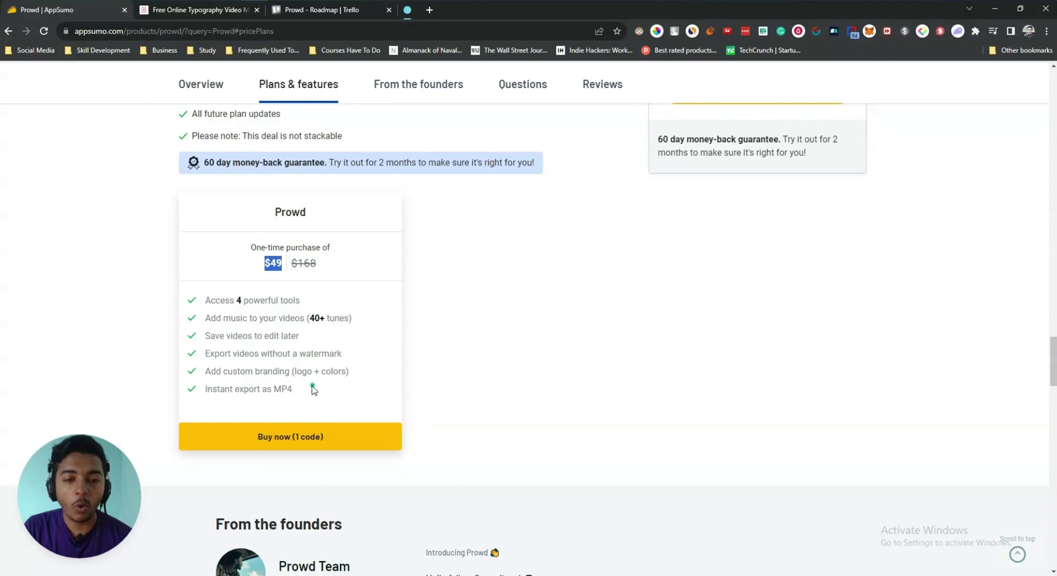
left_click_drag(313, 389, 198, 313)
scroll(200, 312, "up", 4)
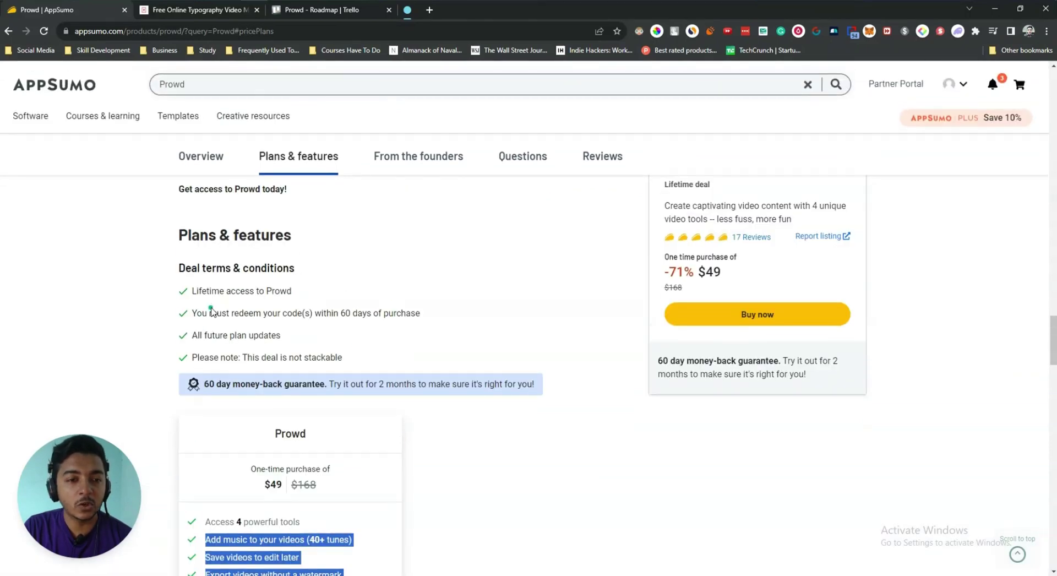
scroll(214, 324, "down", 2)
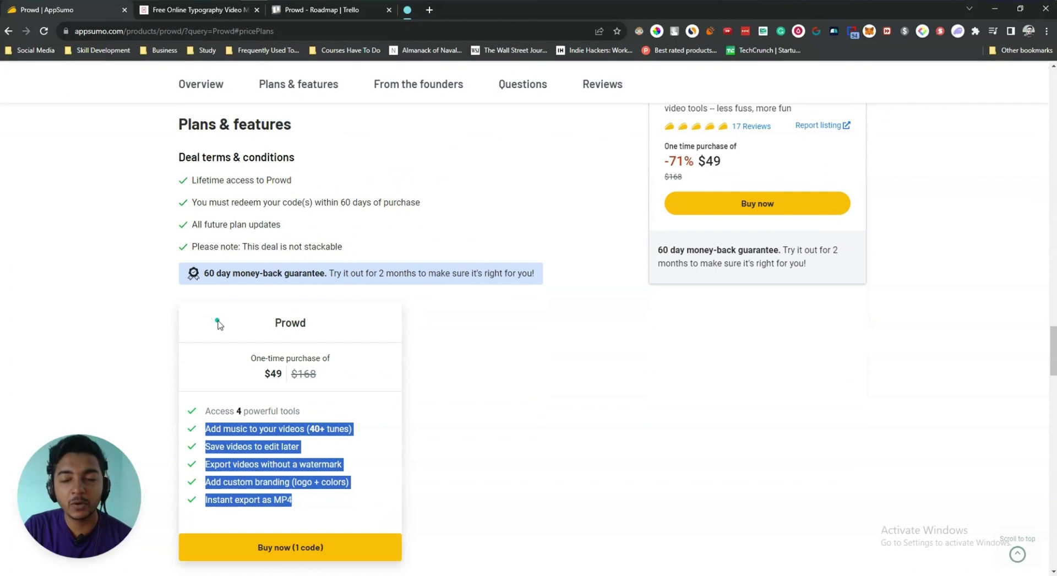
left_click_drag(255, 248, 370, 253)
scroll(369, 253, "up", 5)
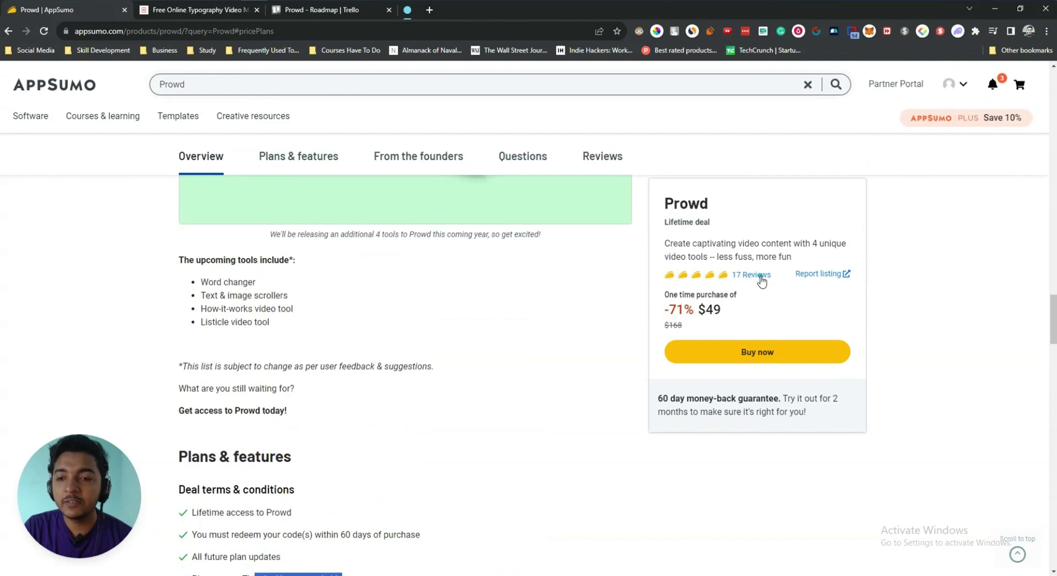
Switch to the Prowd browser tab to bring up its video creation dashboard
left_click_drag(781, 284, 819, 283)
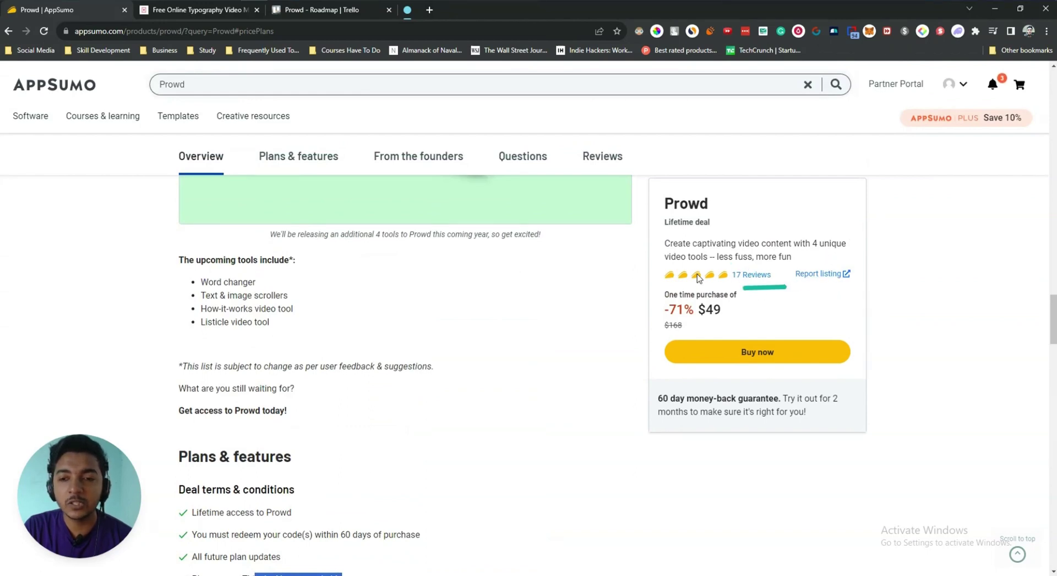
scroll(476, 295, "up", 1)
scroll(476, 296, "up", 10)
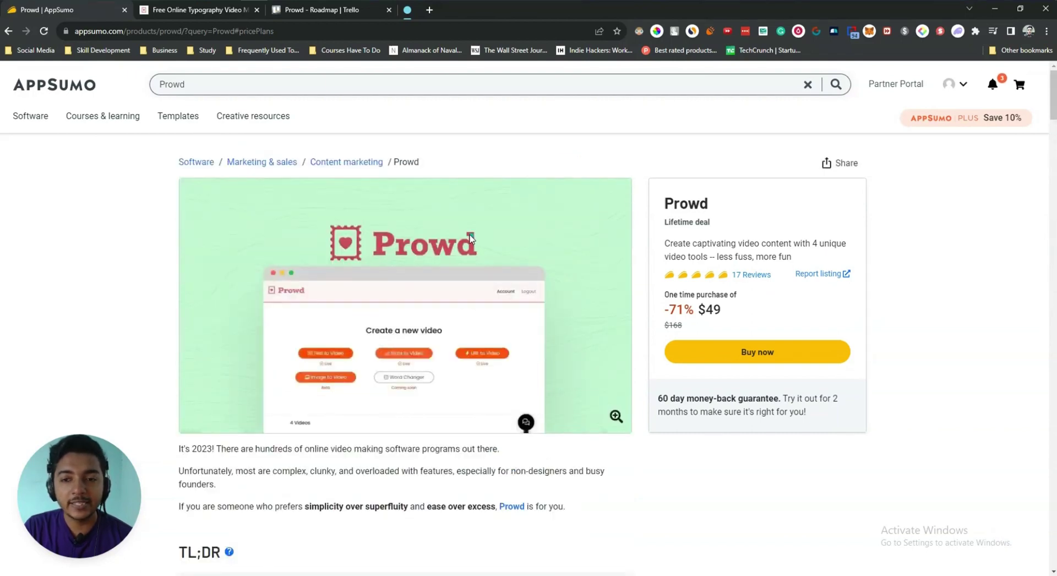
left_click(197, 15)
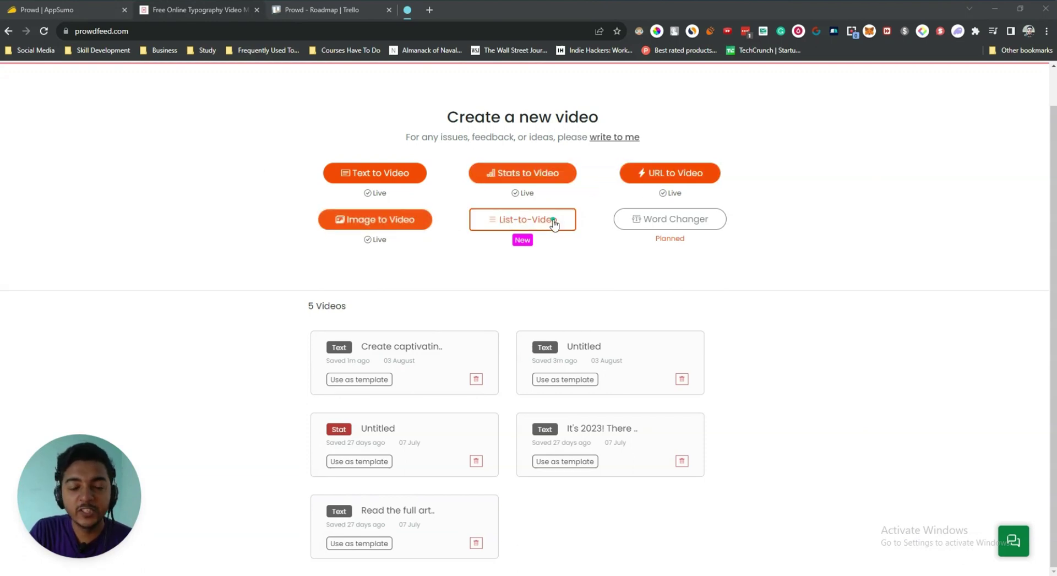
Start a Text to Video and paste the Prowd description into its text box
left_click(372, 178)
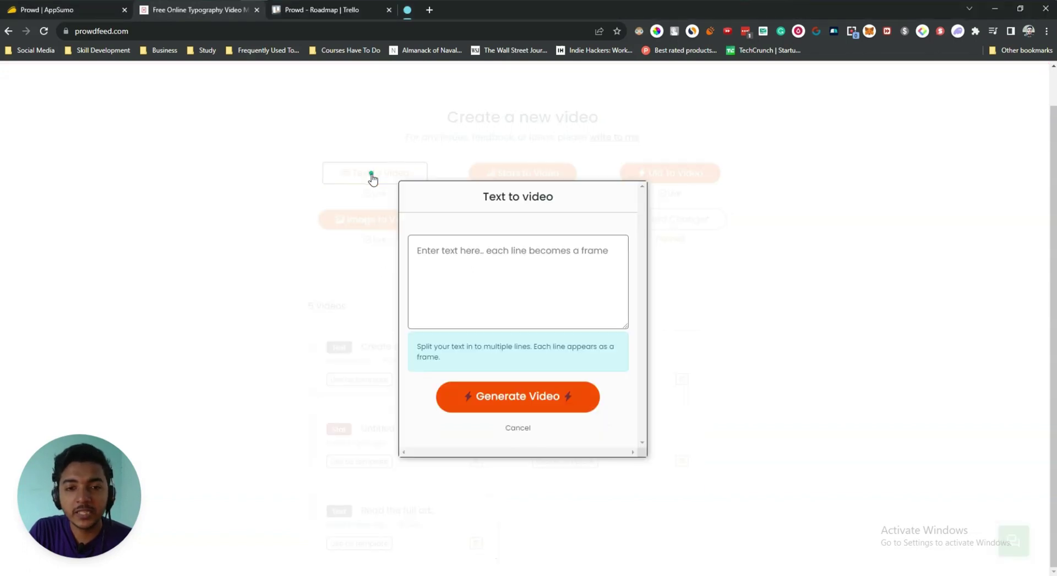
left_click(456, 271)
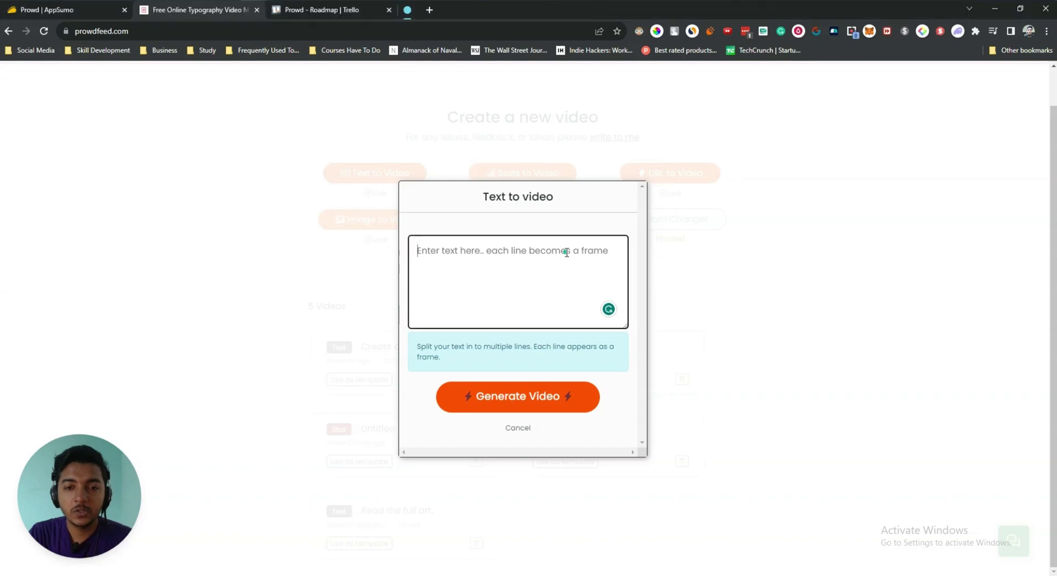
key("ctrl+v")
Look over the pasted paragraphs, selecting each one to check the script
scroll(514, 276, "up", 1)
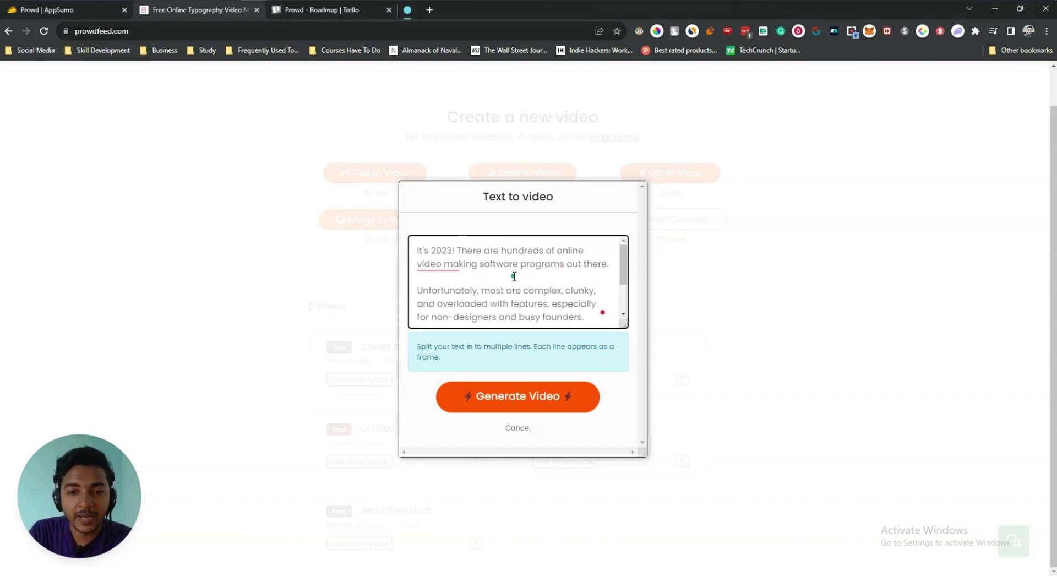
triple_click(514, 259)
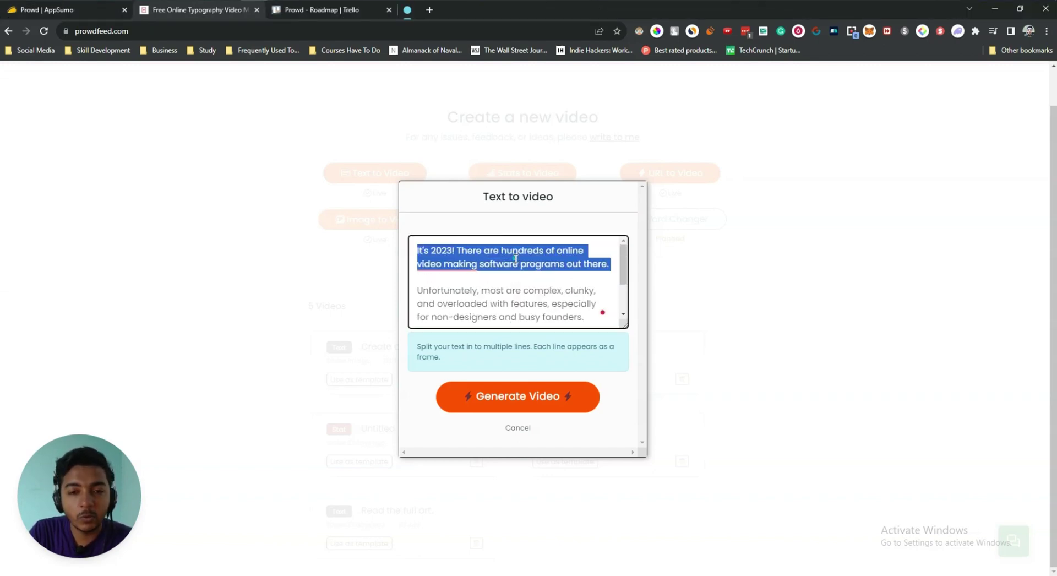
triple_click(523, 304)
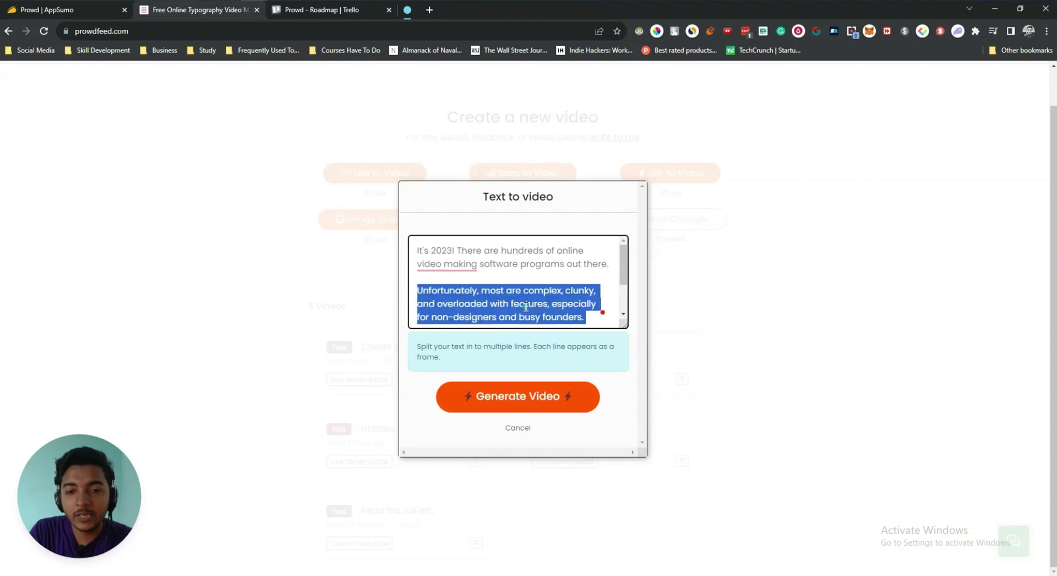
scroll(524, 306, "down", 2)
double_click(526, 307)
left_click(535, 302)
scroll(550, 295, "up", 3)
scroll(571, 298, "down", 3)
scroll(495, 278, "up", 3)
scroll(521, 281, "down", 3)
scroll(517, 281, "up", 3)
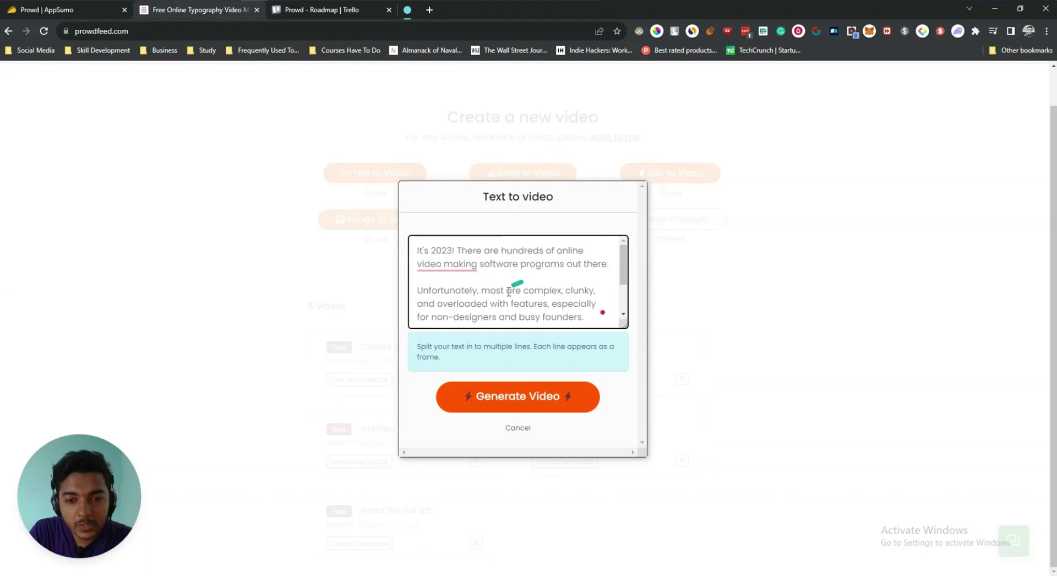
Insert line breaks after 'features,' and 'superfluity' so the script splits into shorter lines
left_click(553, 303)
key("Return")
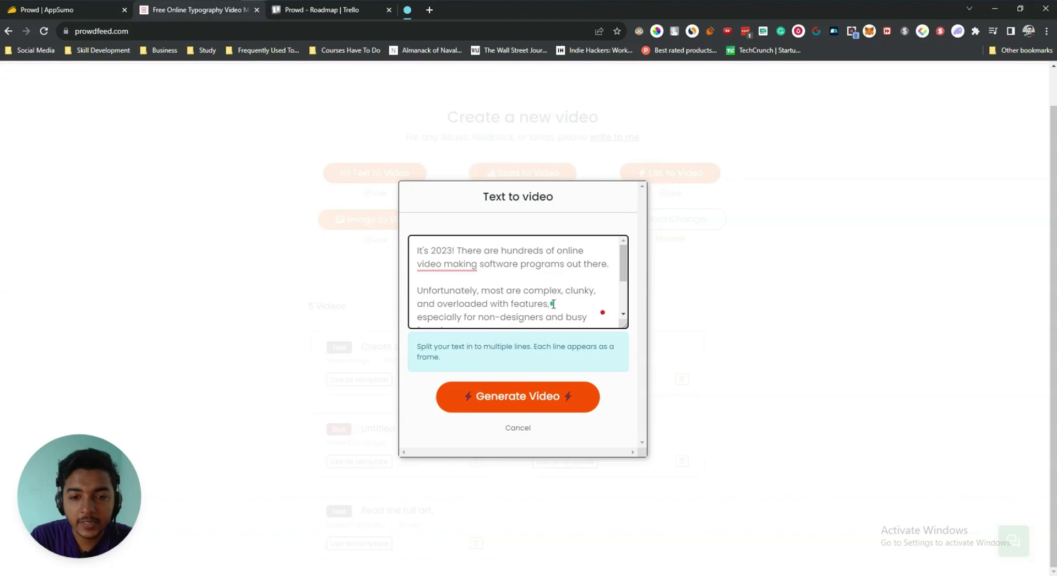
scroll(553, 303, "down", 3)
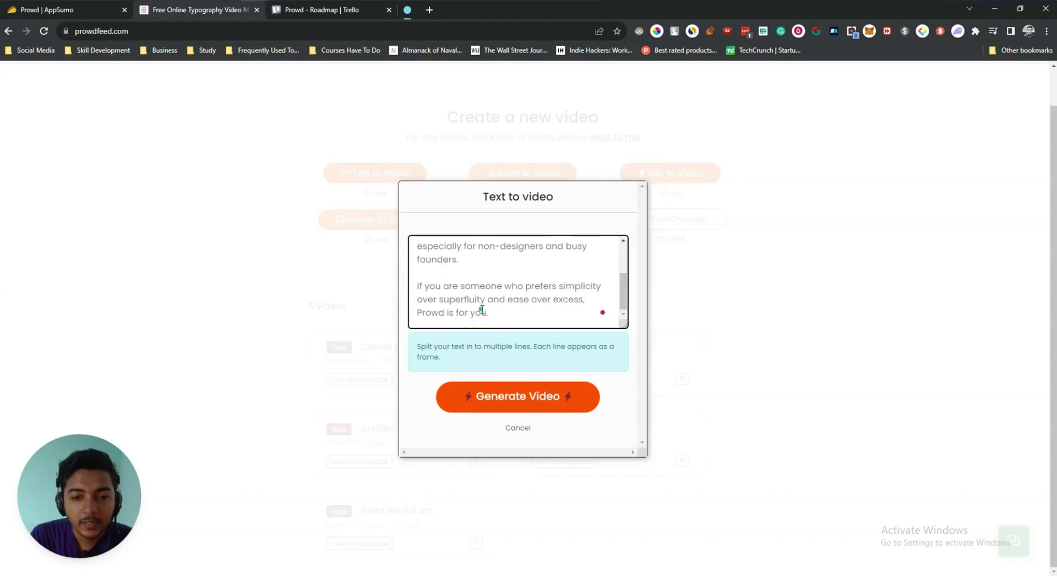
left_click(489, 300)
key("Return")
key("Return")
scroll(486, 300, "up", 2)
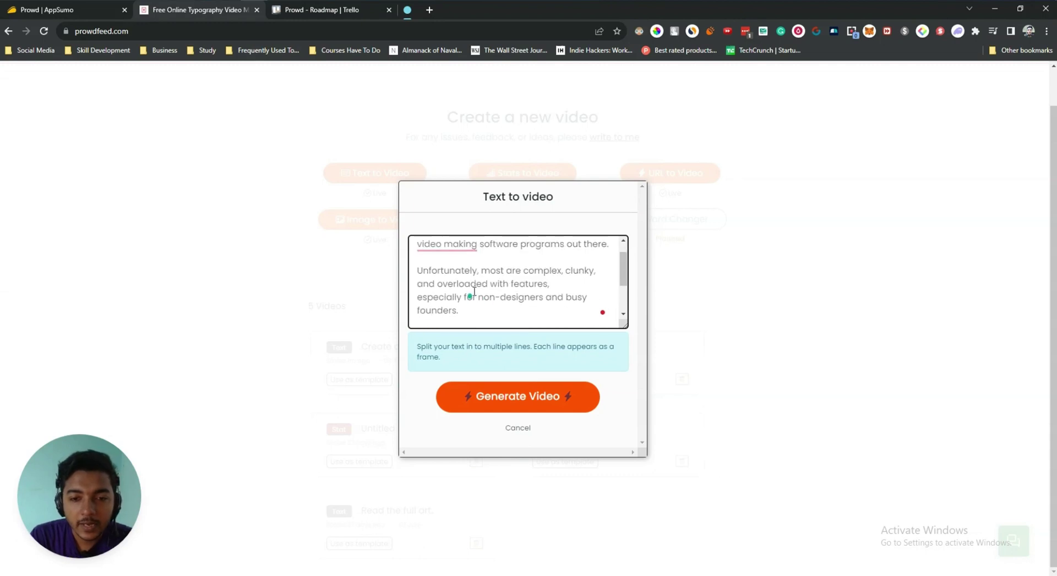
left_click(558, 285)
key("Return")
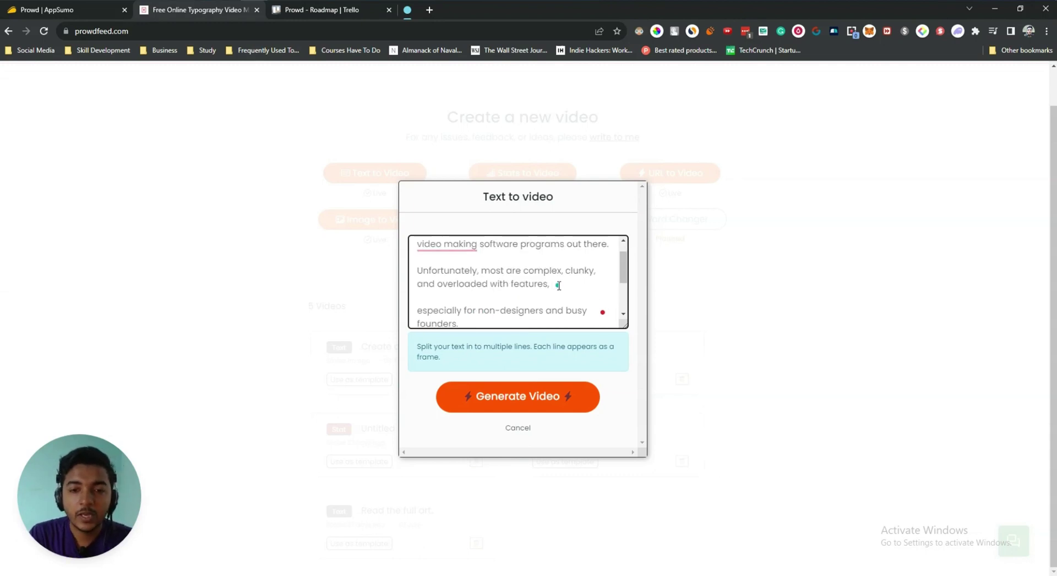
Generate the video from the edited script
scroll(556, 281, "up", 1)
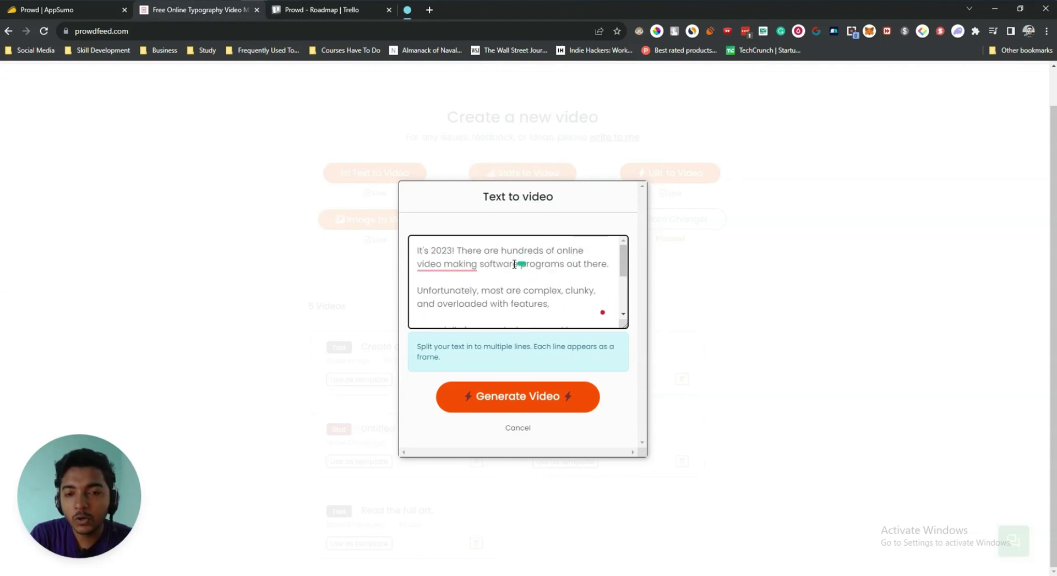
scroll(507, 269, "down", 1)
scroll(480, 268, "down", 1)
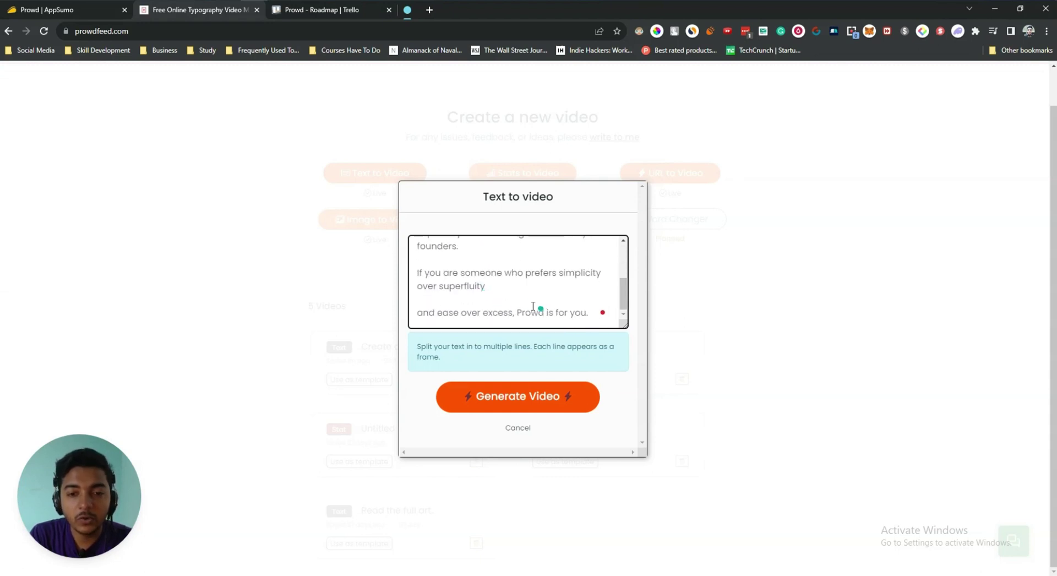
scroll(517, 292, "up", 2)
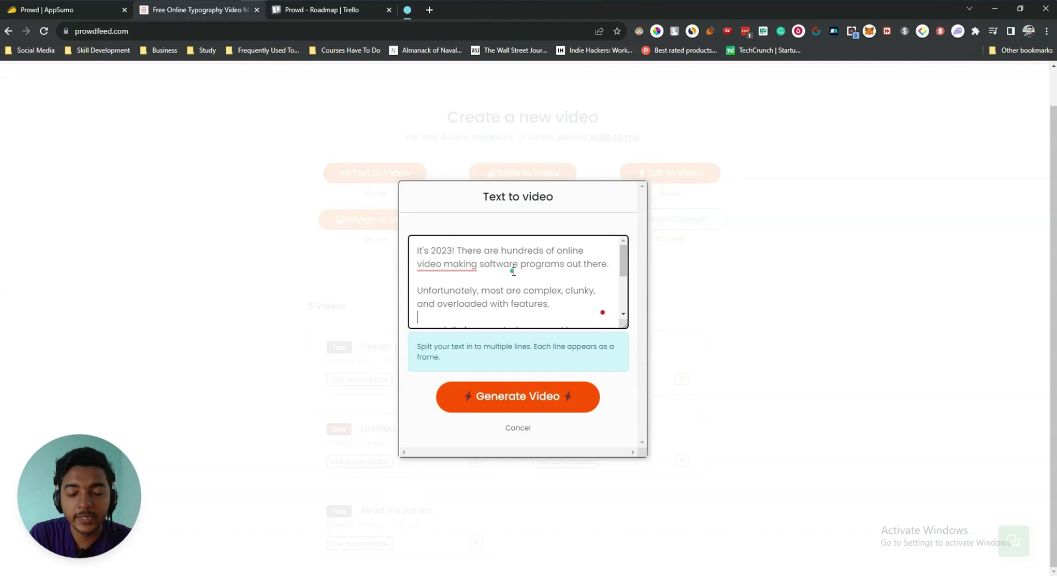
scroll(513, 271, "down", 3)
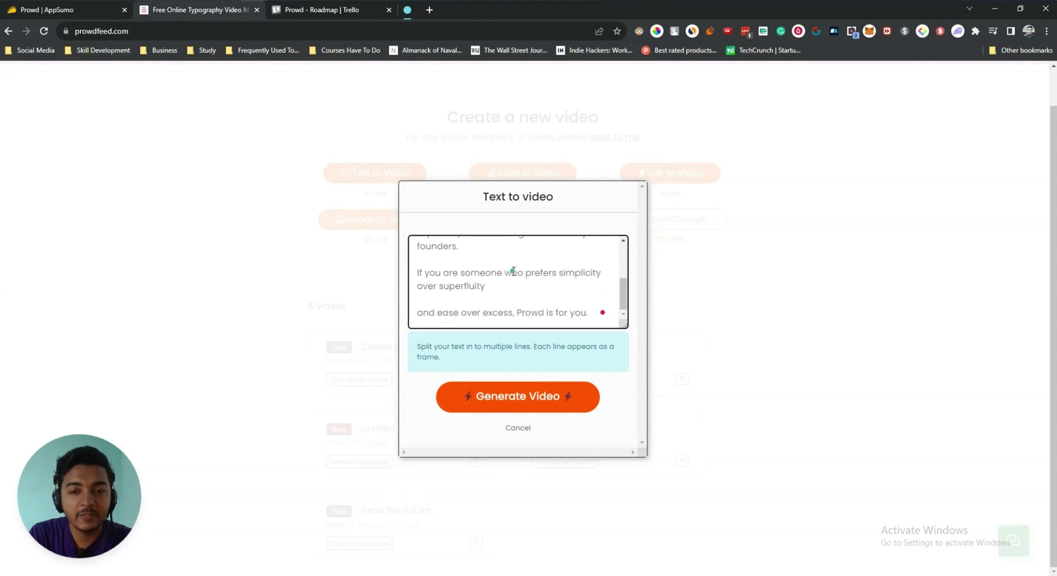
left_click(520, 402)
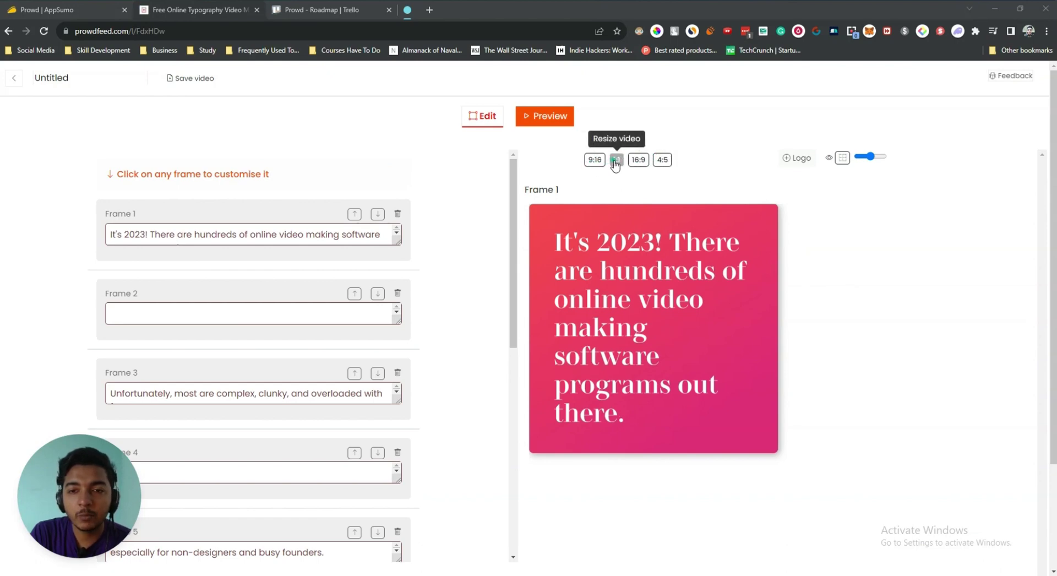
Compare the 4:5, 16:9 and 9:16 ratios, then settle on a 1:1 square video
left_click(661, 161)
left_click(638, 161)
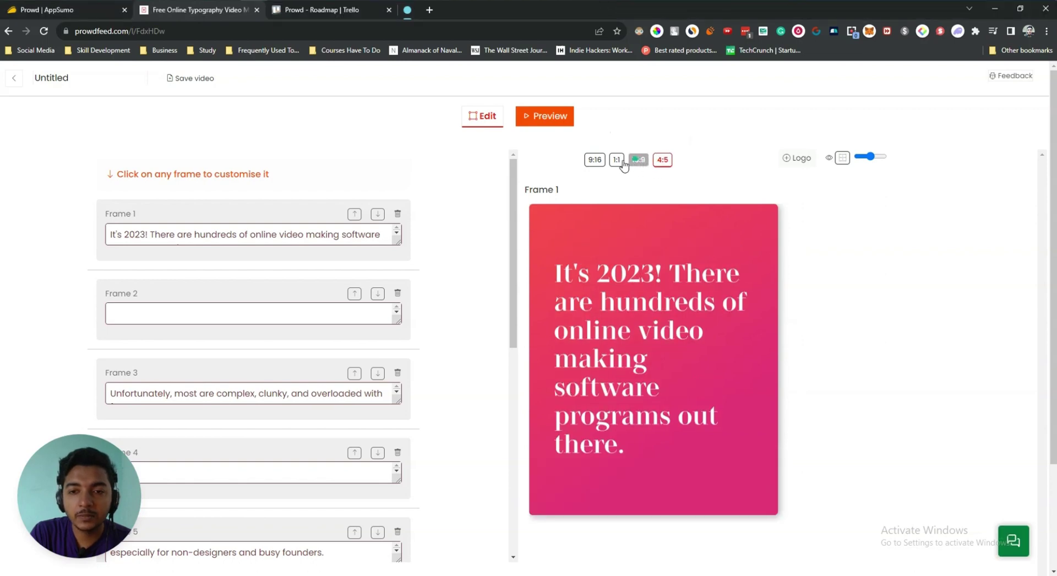
left_click(616, 163)
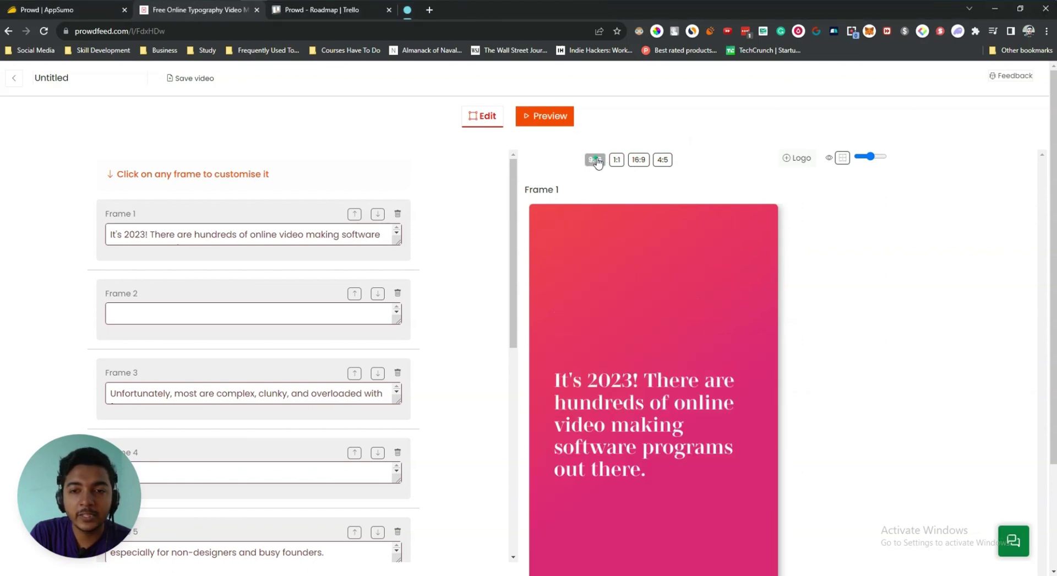
left_click(639, 161)
left_click(615, 161)
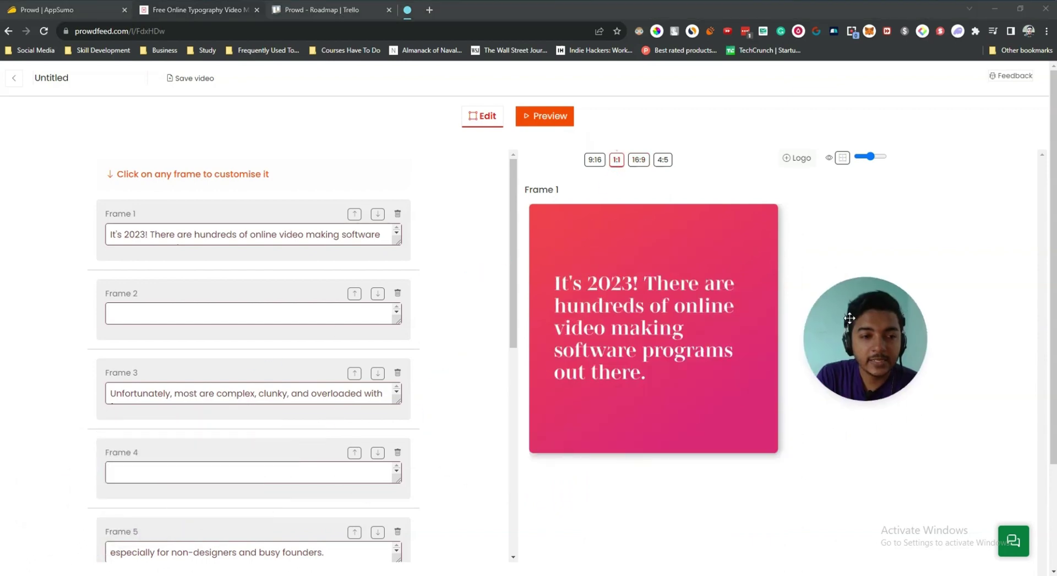
Scroll through the generated frames down to the box for new script lines
scroll(212, 238, "down", 1)
scroll(190, 258, "down", 3)
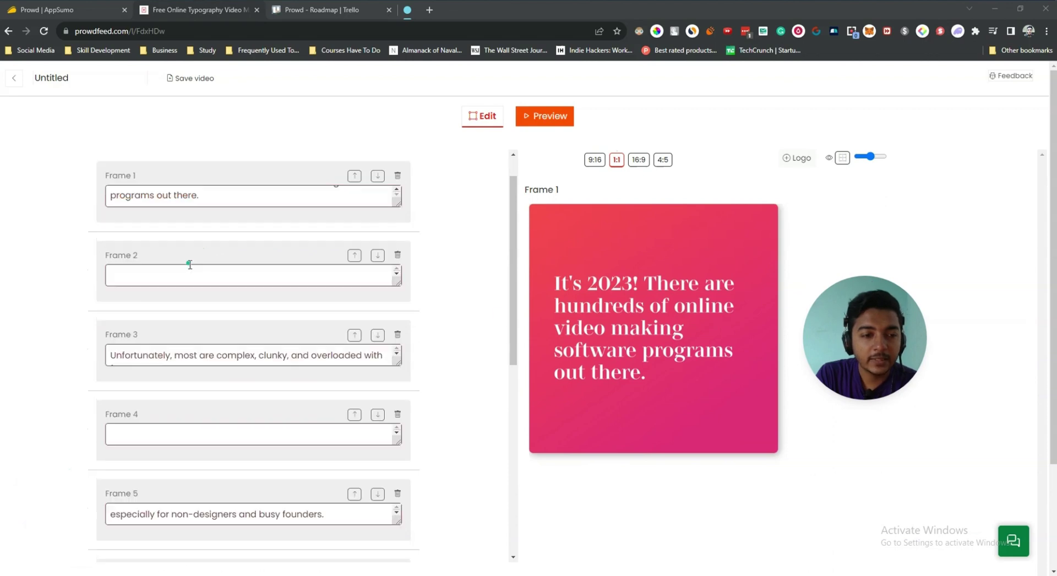
scroll(173, 186, "up", 3)
scroll(181, 319, "down", 4)
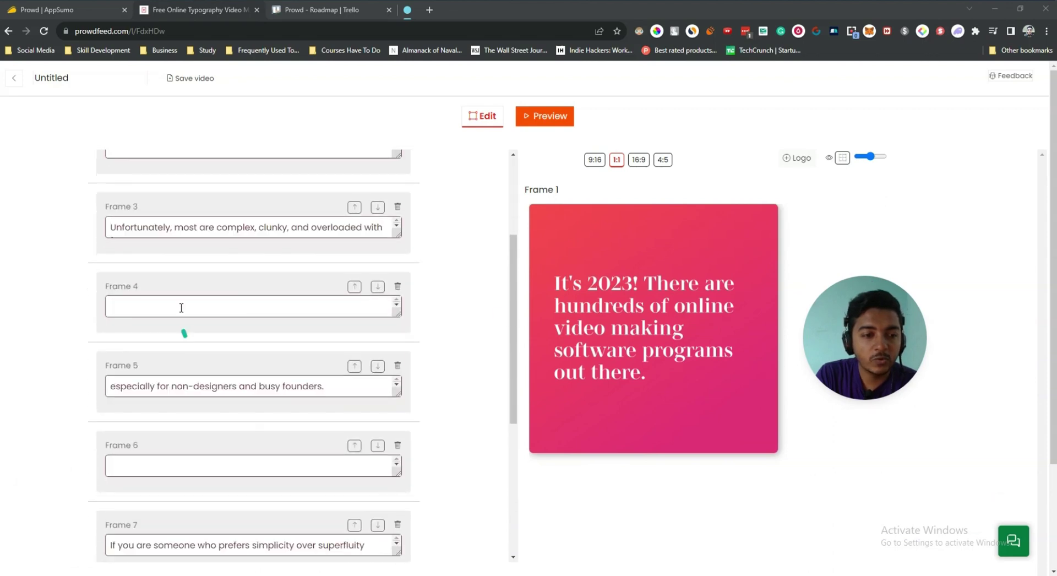
scroll(142, 371, "down", 4)
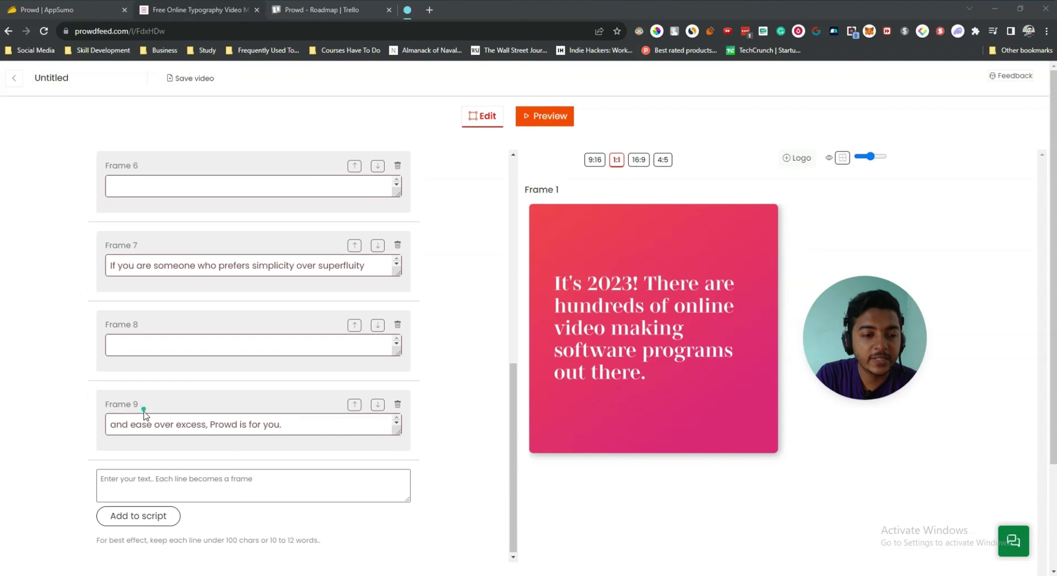
scroll(287, 443, "up", 5)
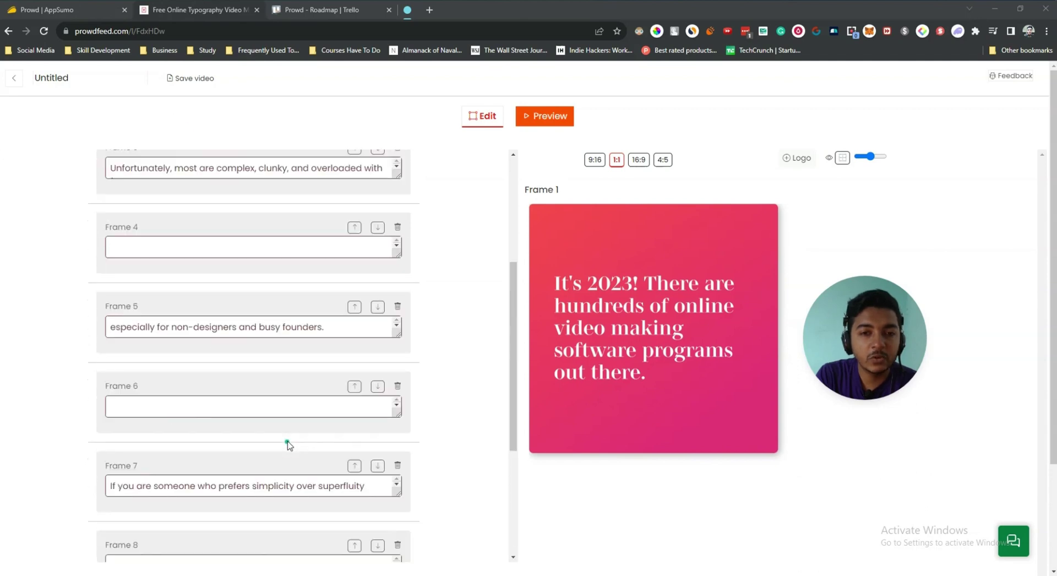
scroll(288, 441, "down", 5)
left_click(141, 483)
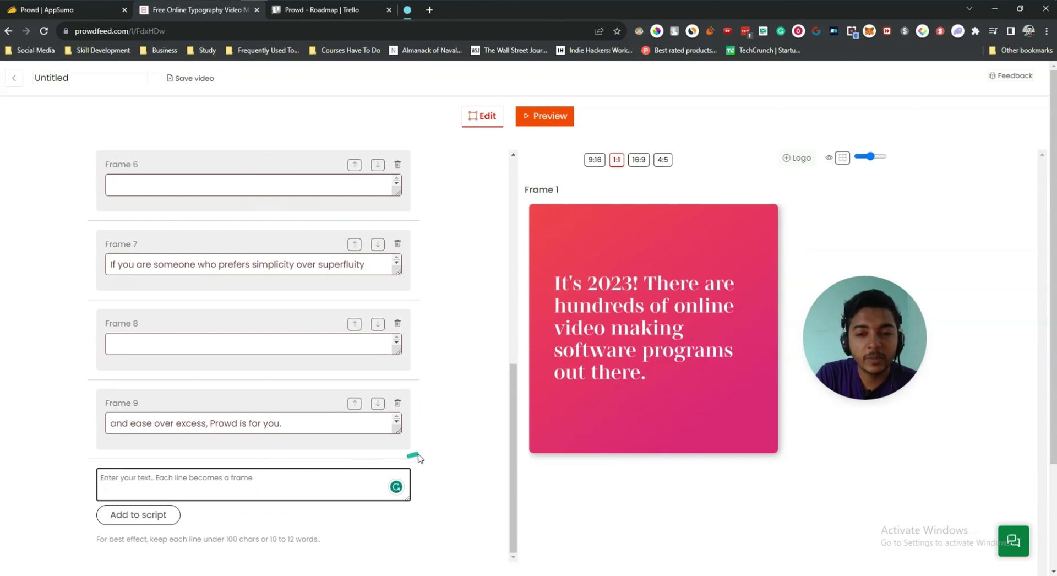
Insert a logo image file into the top-right corner of the video
scroll(417, 441, "up", 8)
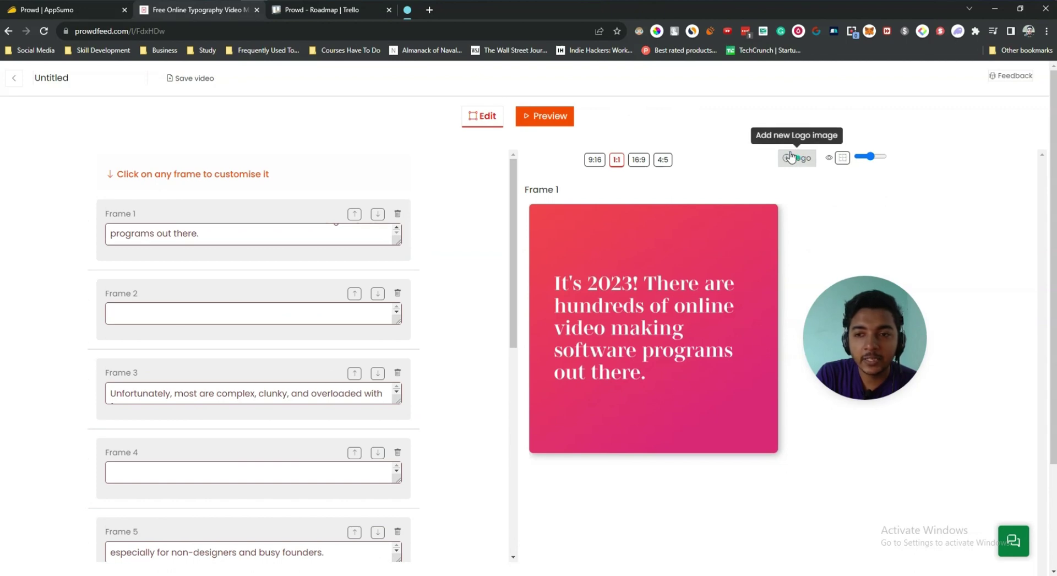
left_click(798, 158)
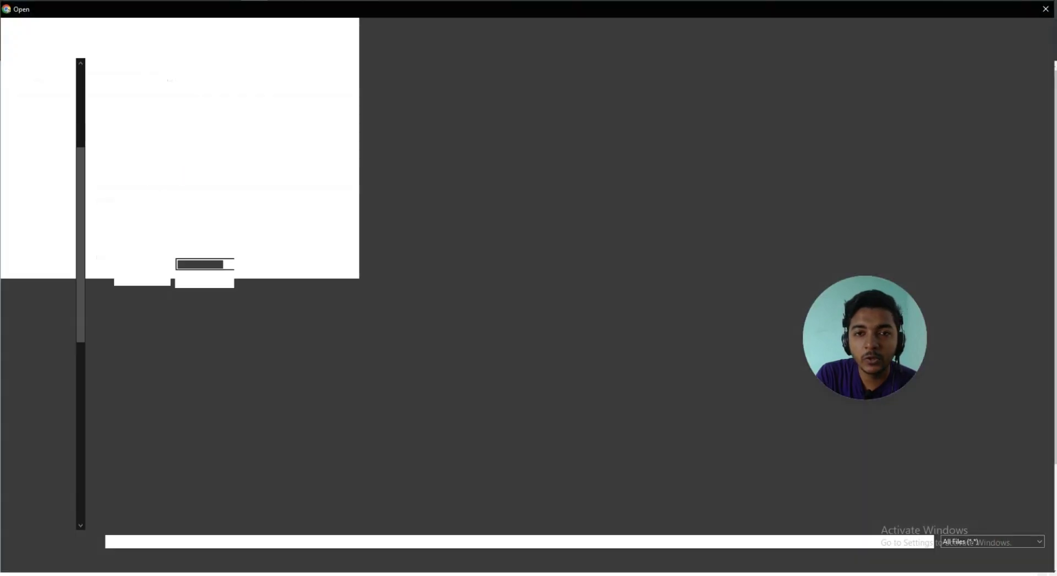
double_click(894, 194)
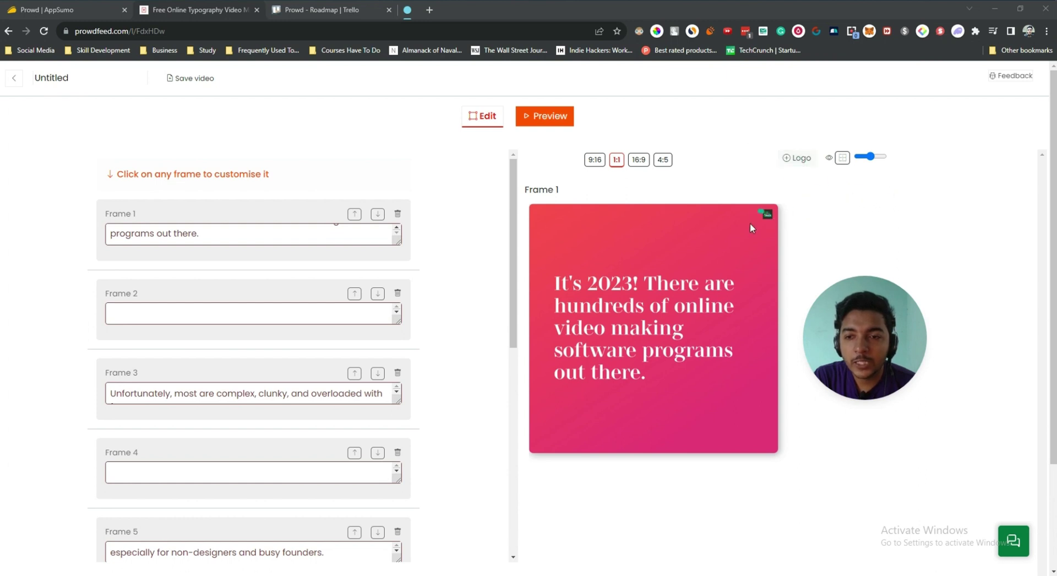
Switch to Preview and play the 26-second square video through
left_click(544, 122)
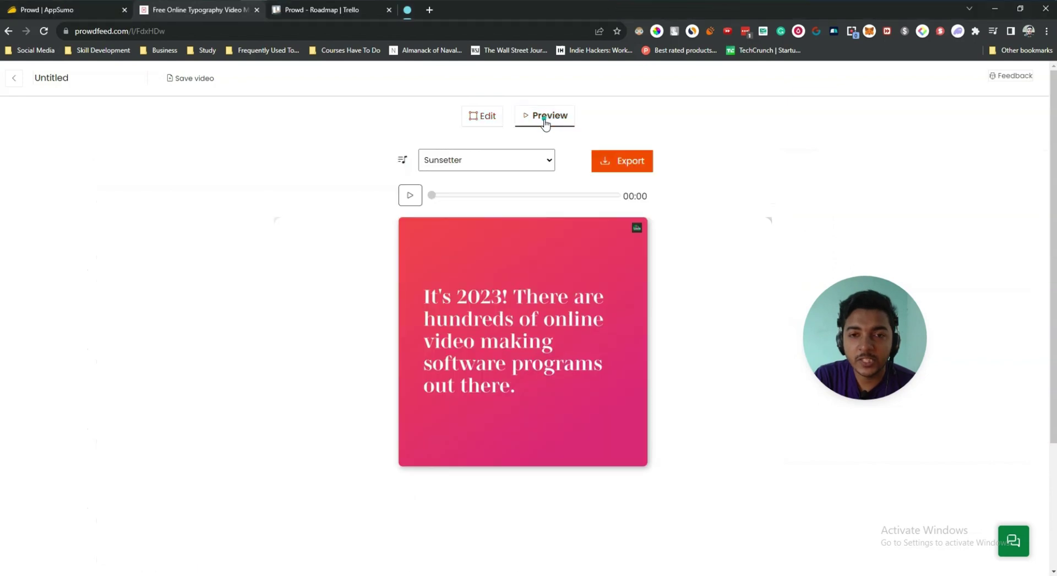
left_click(407, 196)
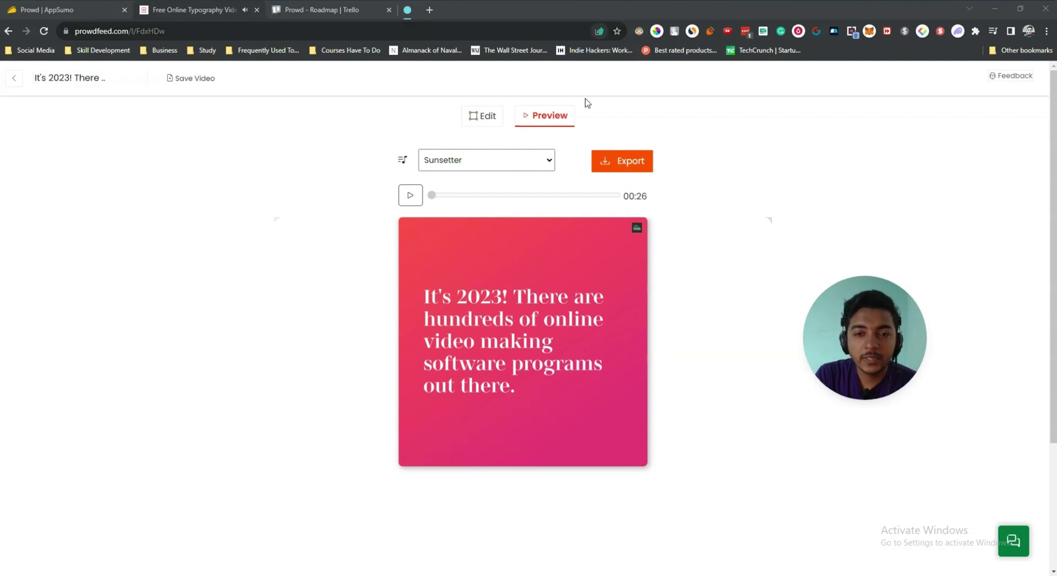
Keep Sunsetter as the background music track and export the square text video
left_click(472, 167)
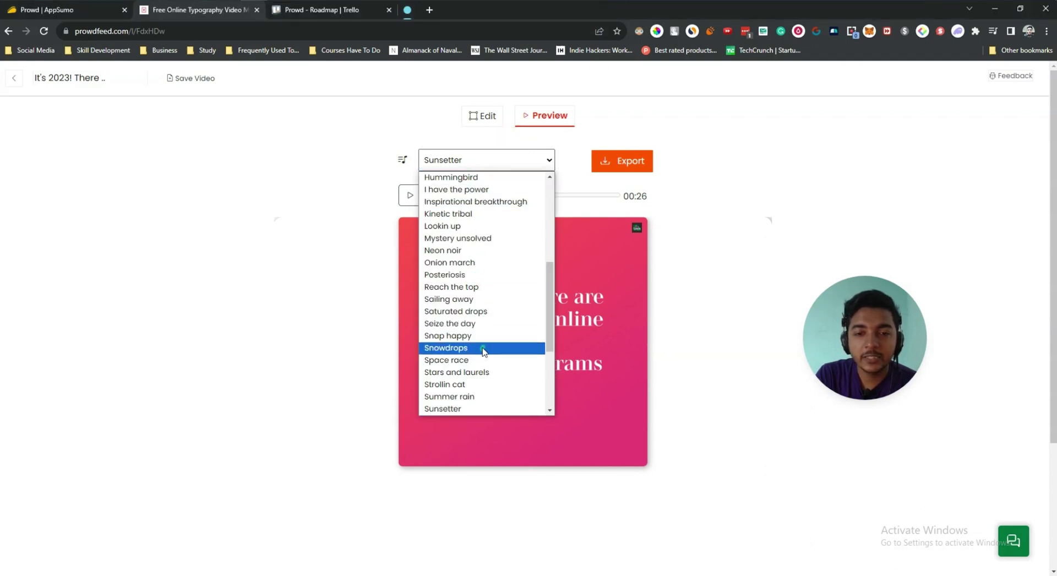
scroll(480, 272, "down", 3)
scroll(496, 237, "up", 5)
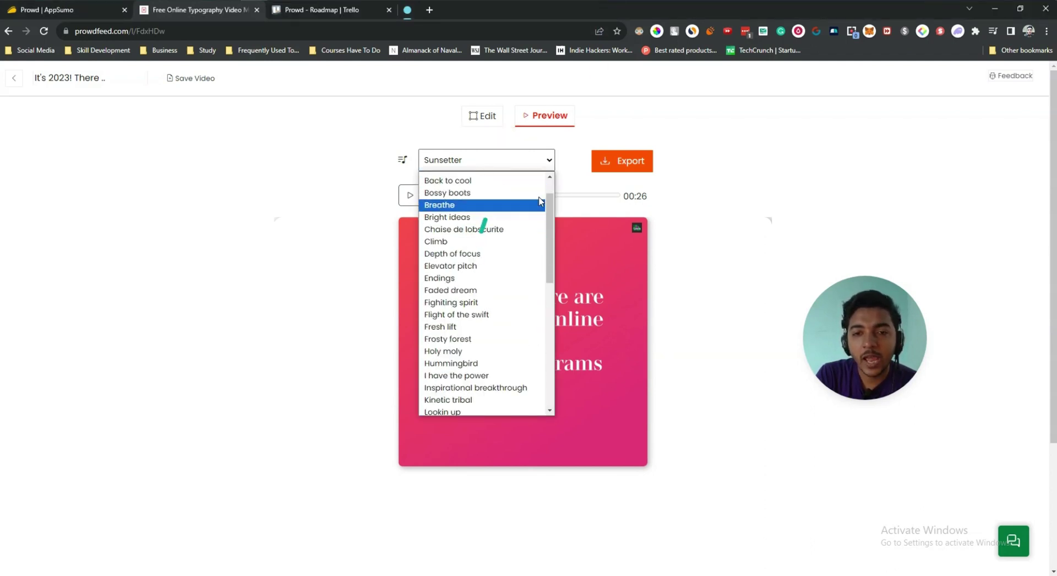
left_click(742, 142)
left_click(633, 161)
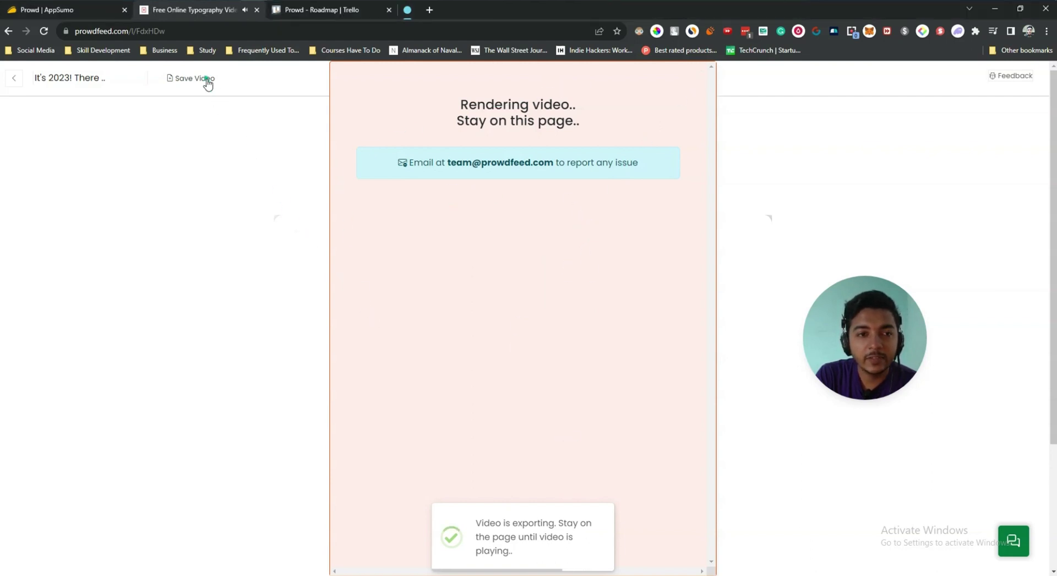
Leave the editor, reopen the saved 2023 text video, then return to the six-video dashboard
left_click(14, 79)
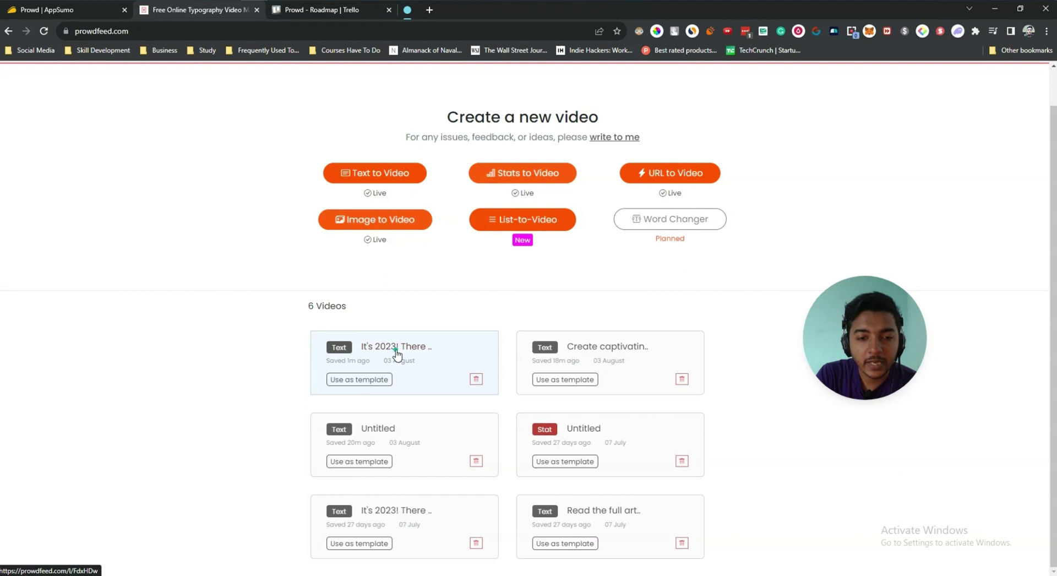
left_click(384, 374)
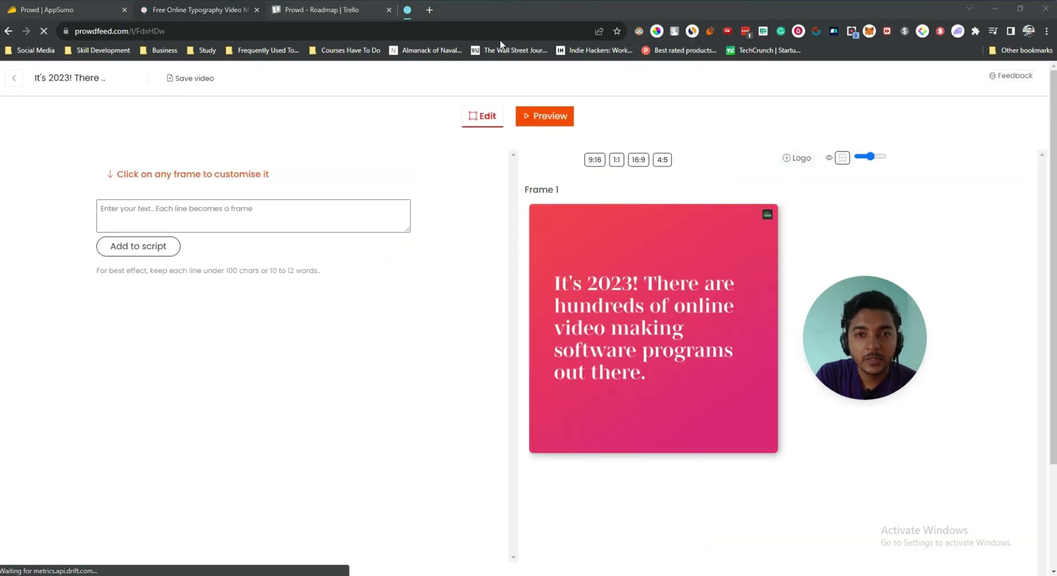
scroll(352, 347, "down", 8)
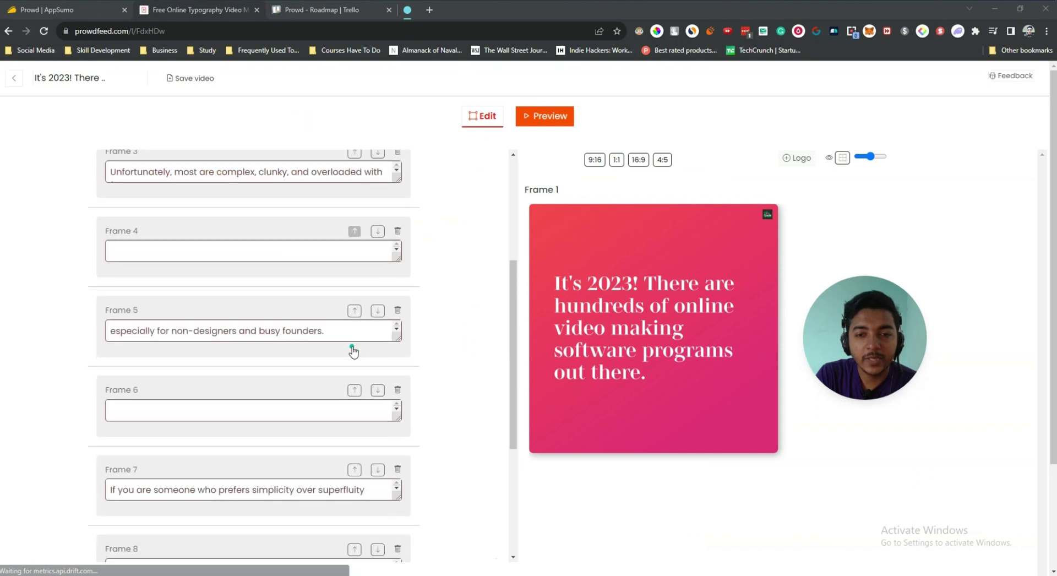
scroll(353, 348, "up", 1)
scroll(352, 347, "up", 7)
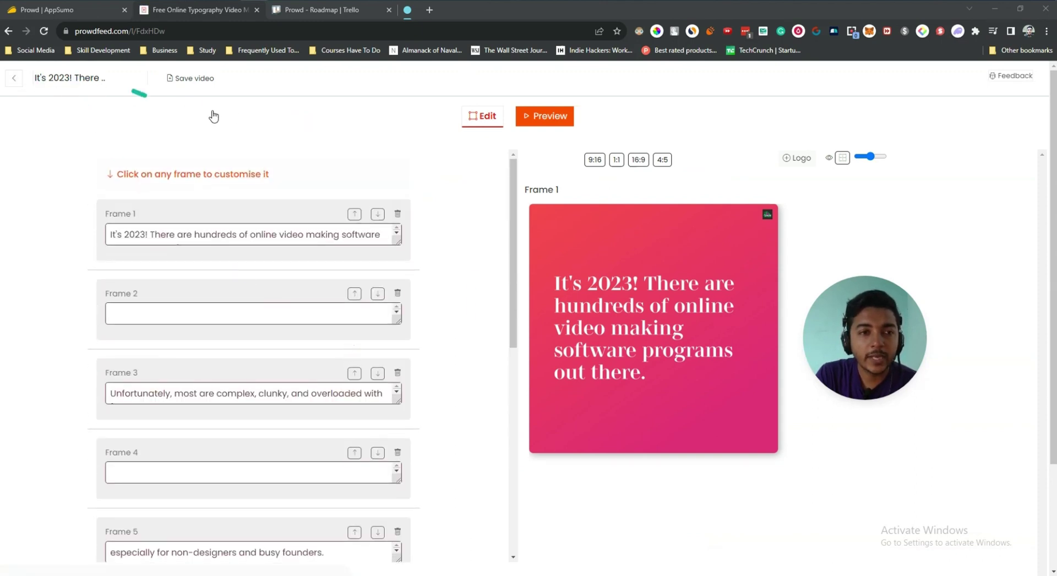
left_click(280, 222)
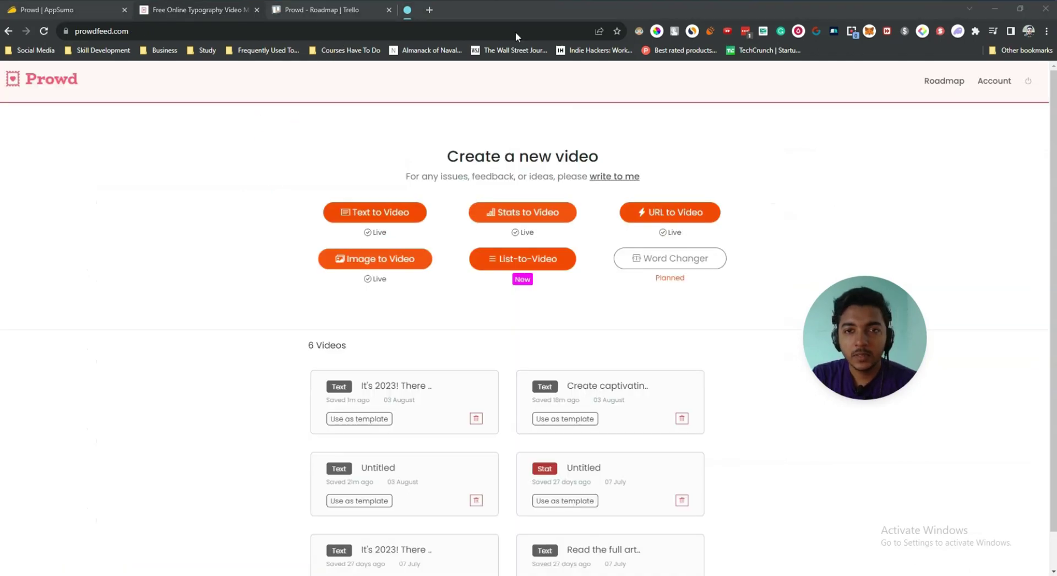
Create a Stats to Video project, add stats up to the five-stat limit, and dismiss the warning
left_click(518, 214)
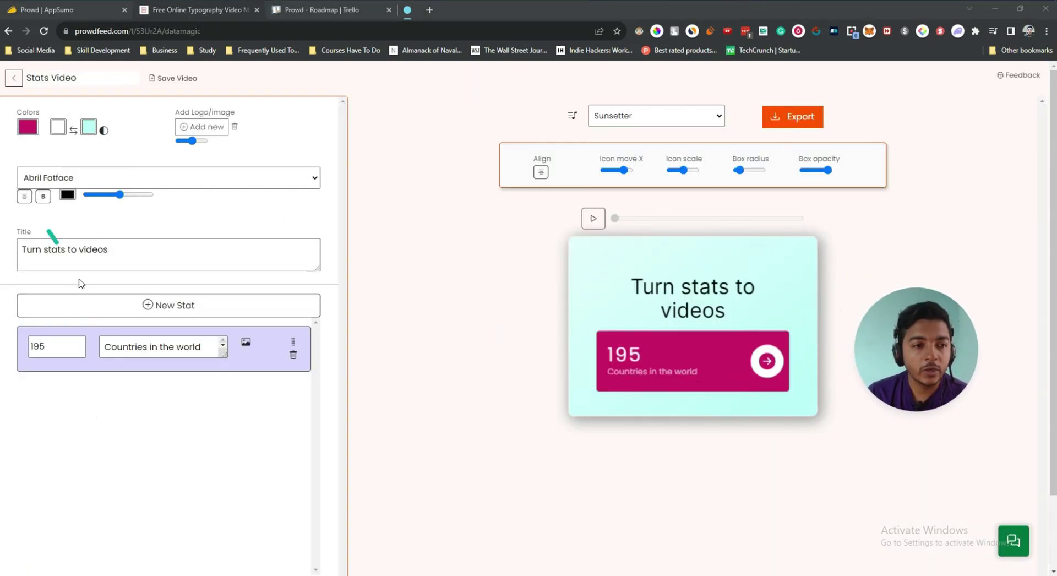
left_click(158, 314)
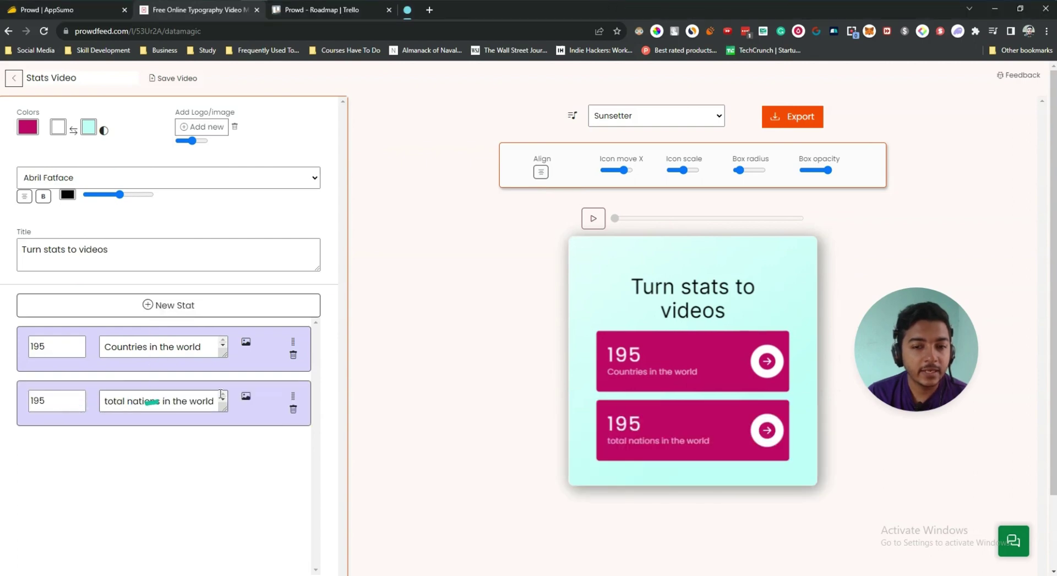
left_click(176, 308)
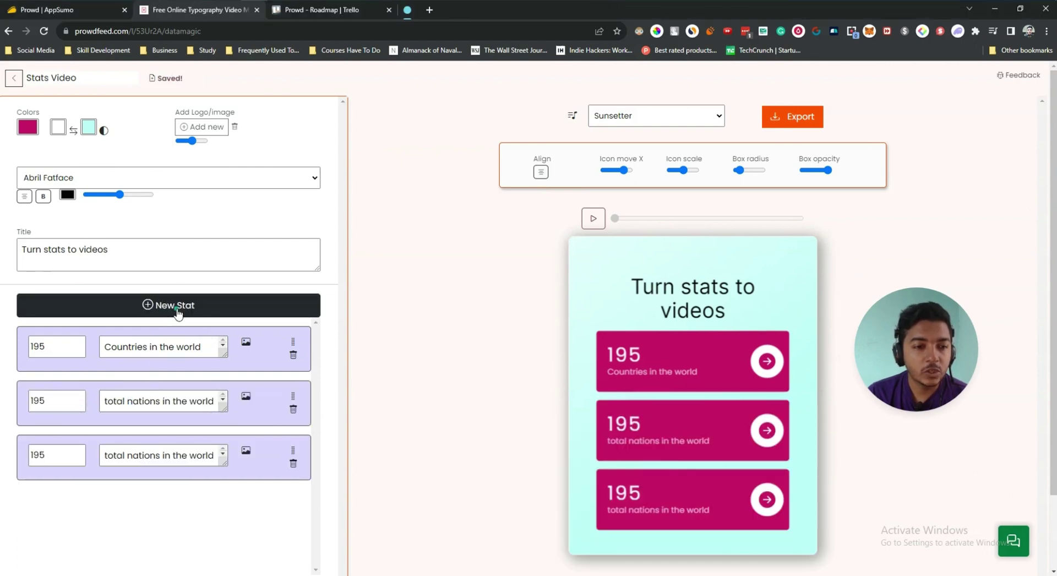
left_click(177, 308)
left_click(177, 311)
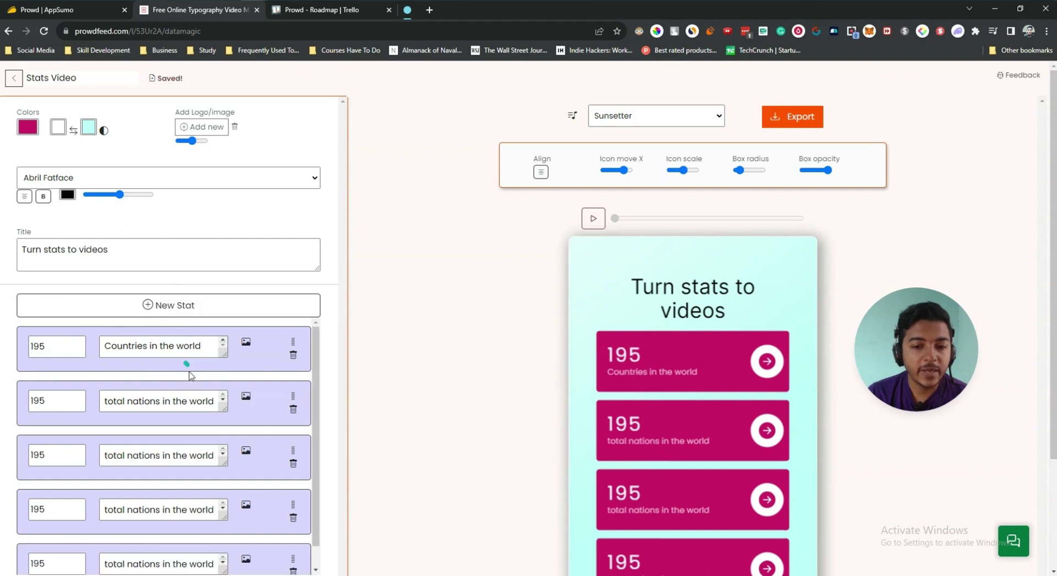
scroll(198, 352, "down", 3)
scroll(168, 225, "up", 1)
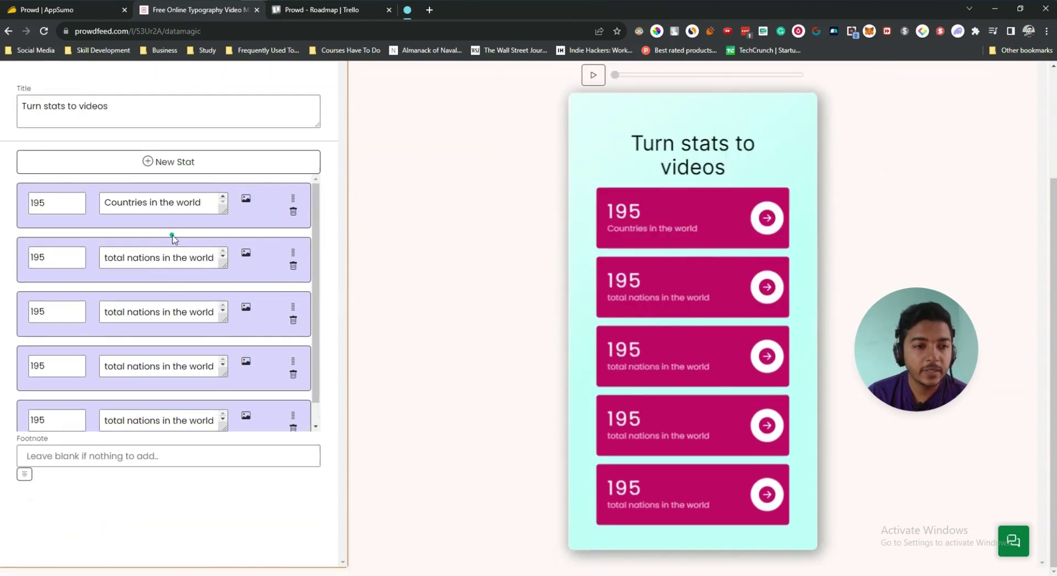
left_click(173, 164)
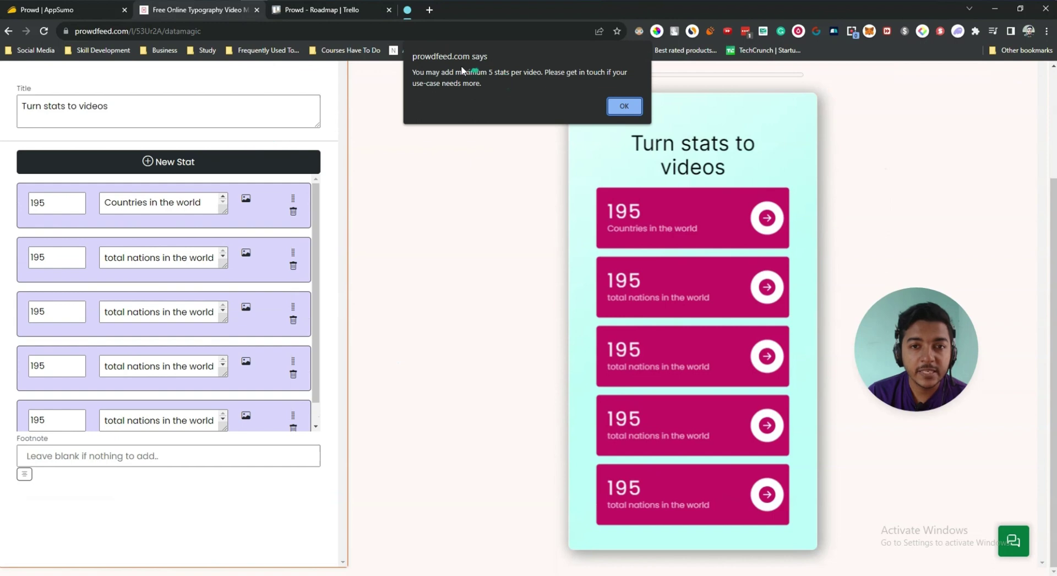
left_click(624, 106)
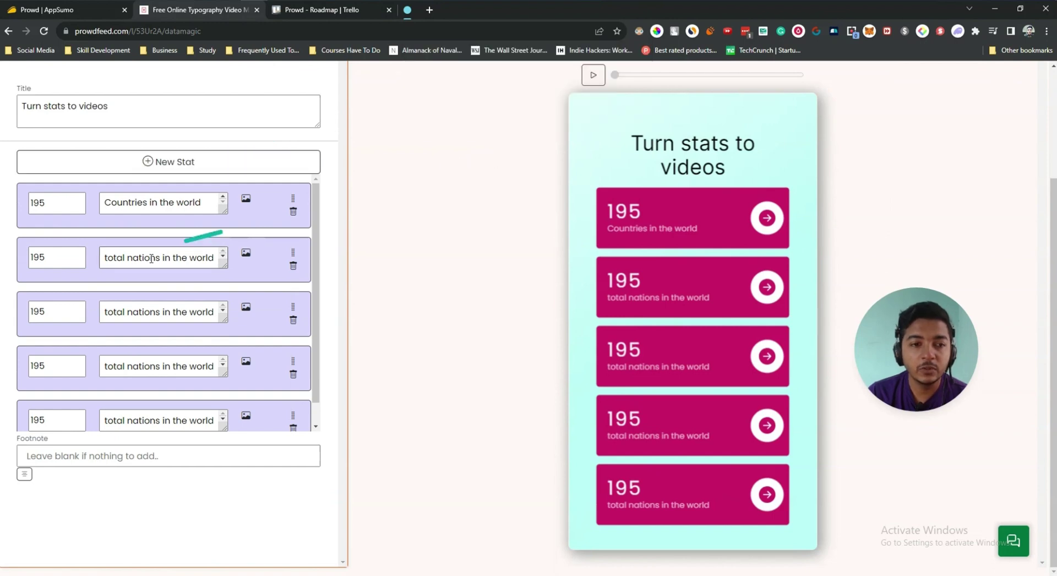
Change the second stat's number to 155 and edit its description
scroll(165, 275, "up", 3)
scroll(58, 379, "down", 1)
double_click(46, 377)
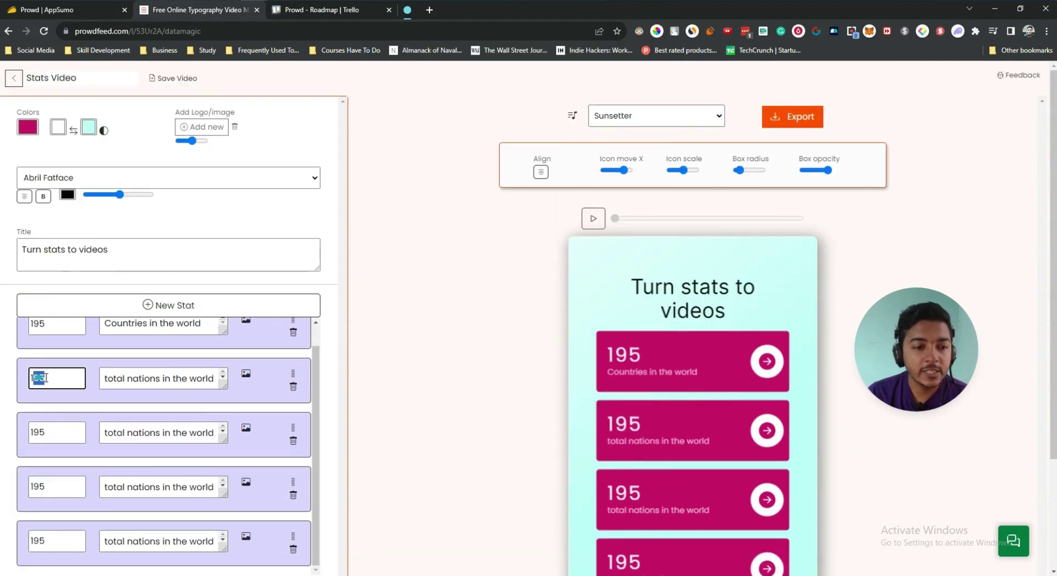
type("155")
left_click_drag(104, 378, 219, 376)
type("deals I have")
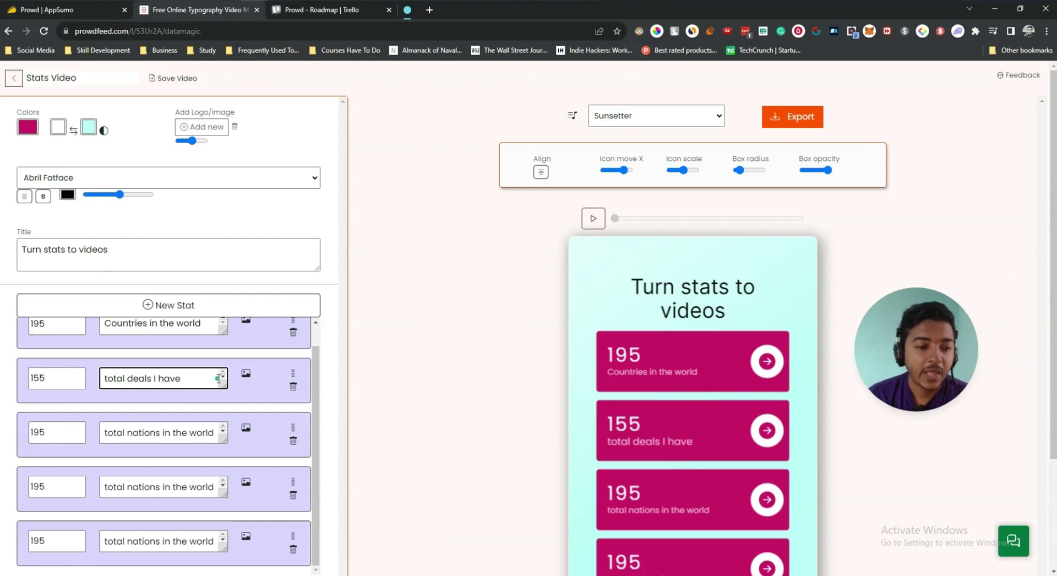
Set the third stat to 134 with the label 'total subscription I have'
double_click(36, 429)
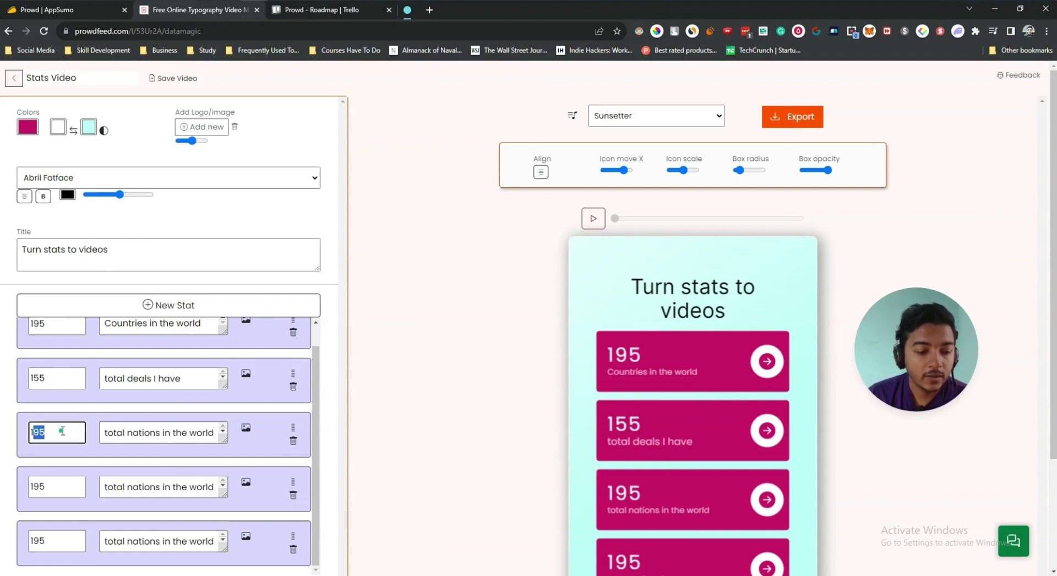
type("134")
left_click_drag(127, 433, 278, 438)
type("subscription")
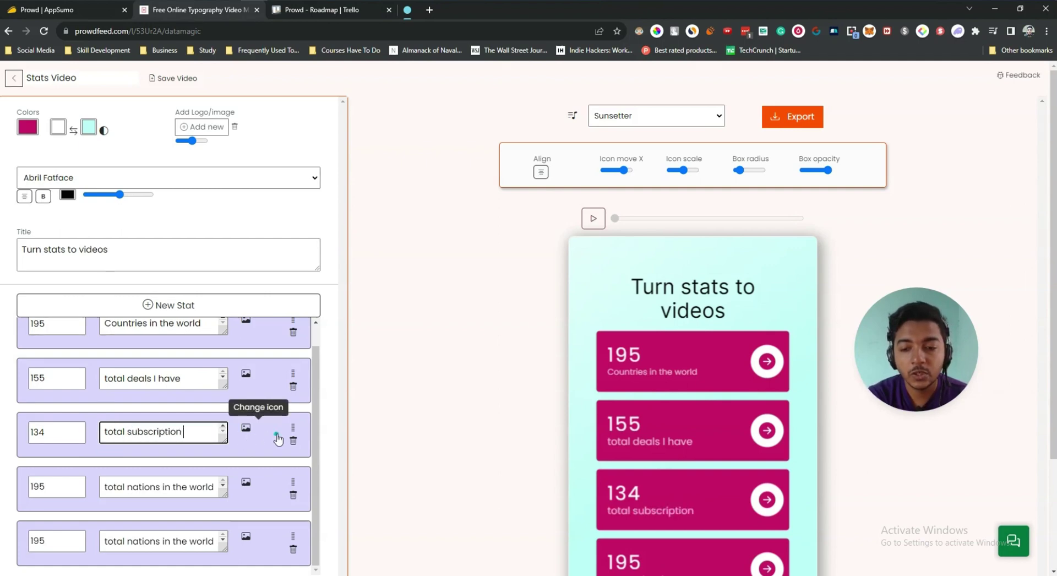
type(" I have")
Set the fourth stat to 66 with the label 'Is my family member'
scroll(270, 427, "down", 3)
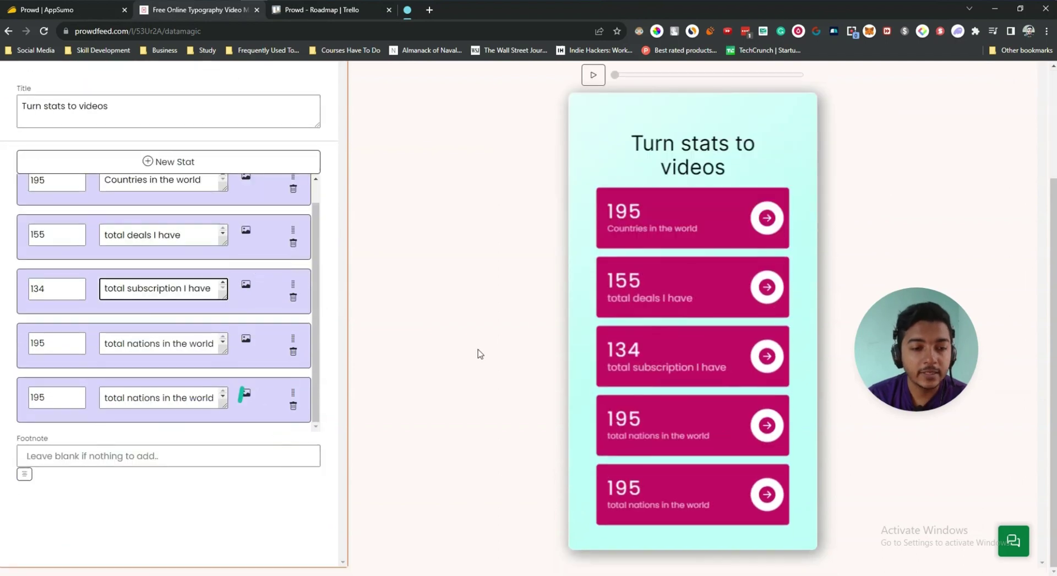
left_click_drag(43, 340, 73, 344)
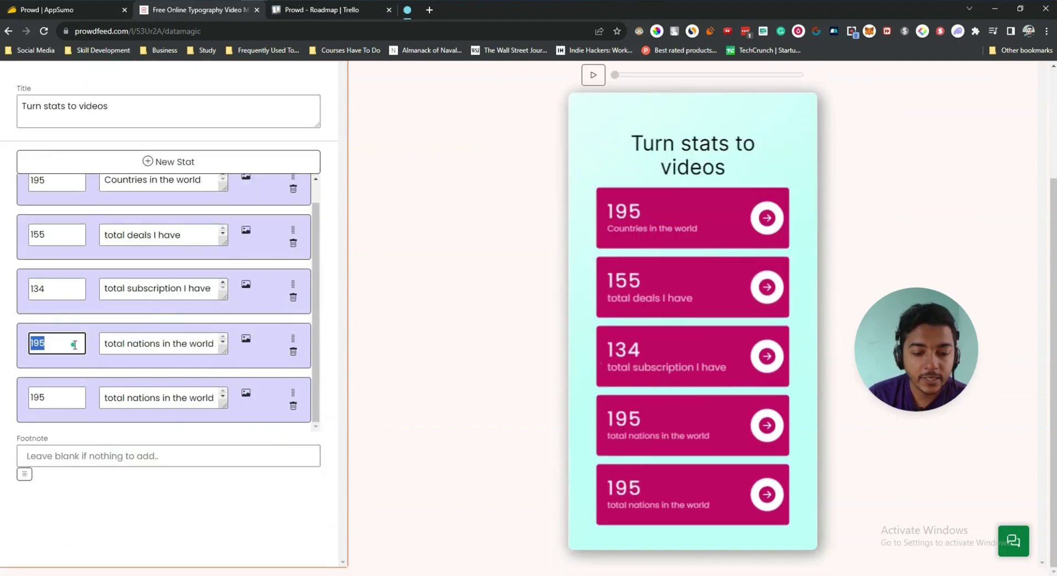
type("66")
left_click_drag(114, 344, 236, 344)
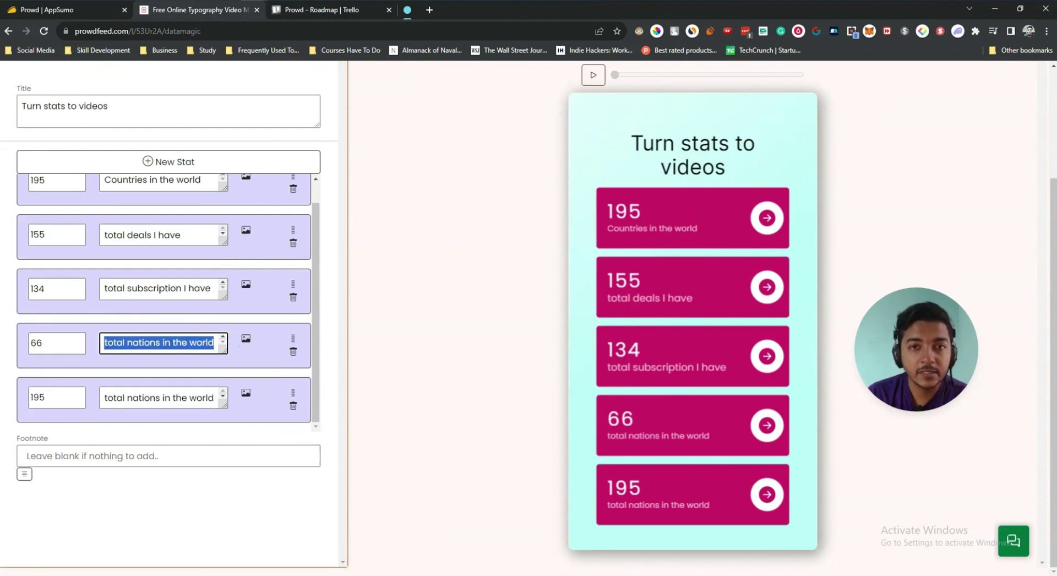
triple_click(146, 343)
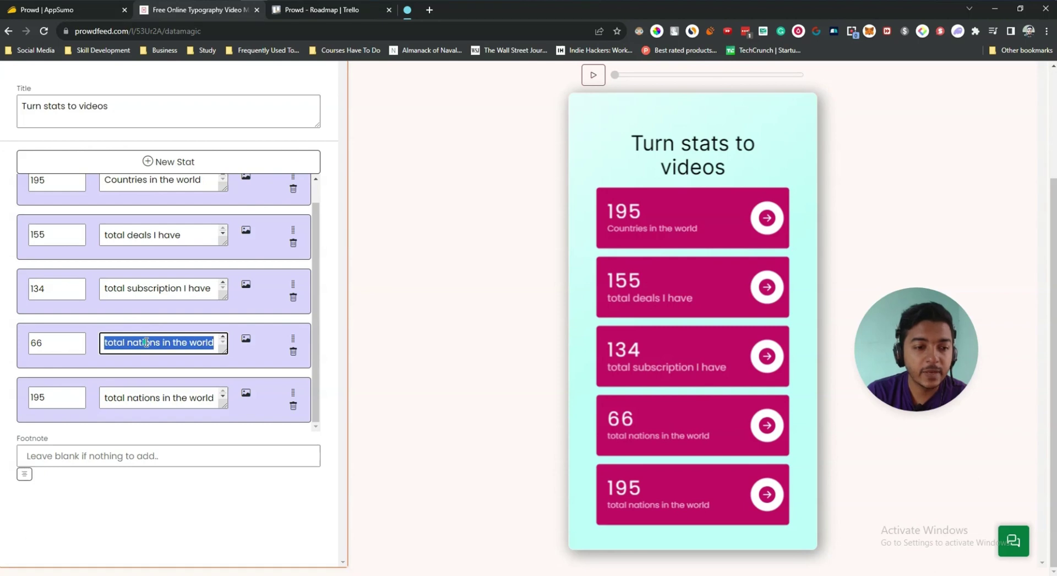
type("Is my family member")
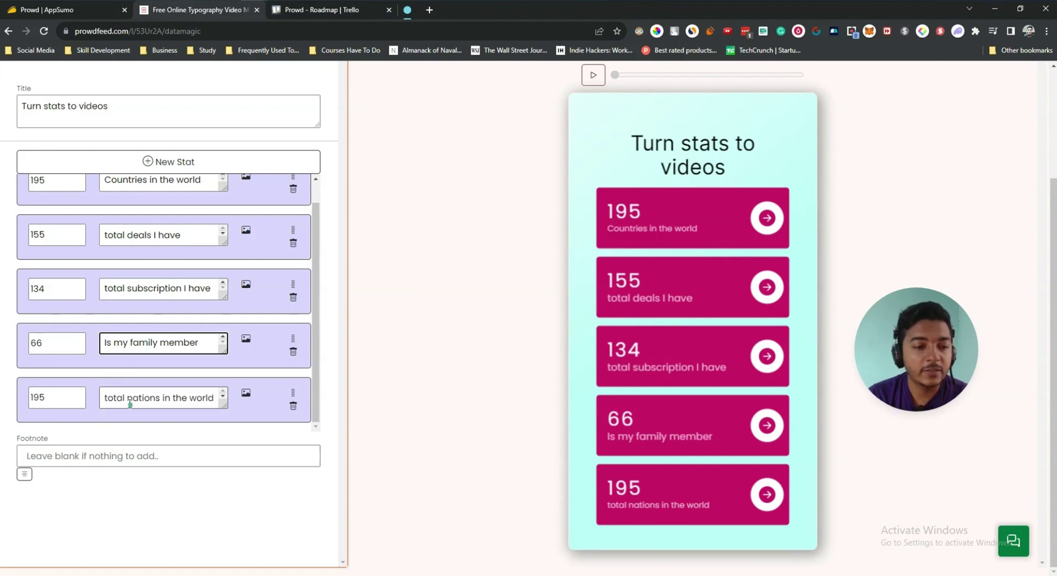
Replace the draft footnote with a 'Created by' credit line and the creator's name
left_click(53, 456)
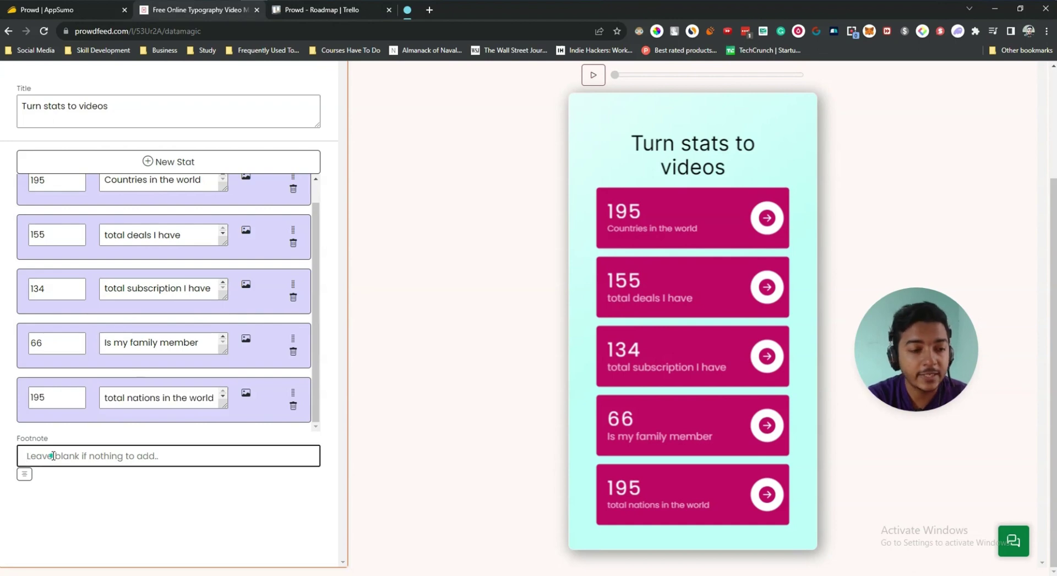
type("Here is t")
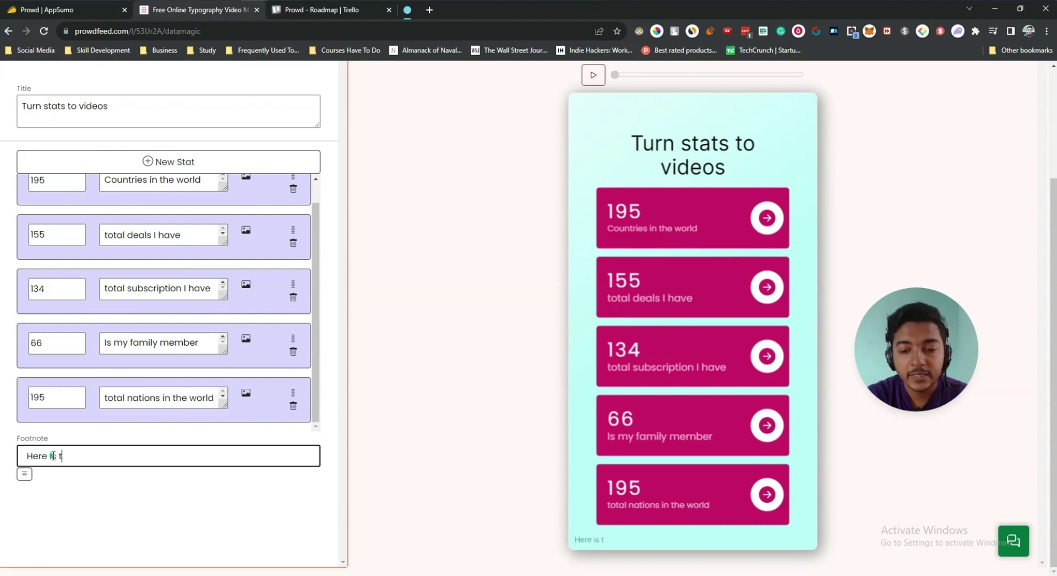
type("h")
key("BackSpace")
key("BackSpace")
key("BackSpace")
key("BackSpace")
key("BackSpace")
key("BackSpace")
key("BackSpace")
key("BackSpace")
key("BackSpace")
key("BackSpace")
type("Created by Passivern")
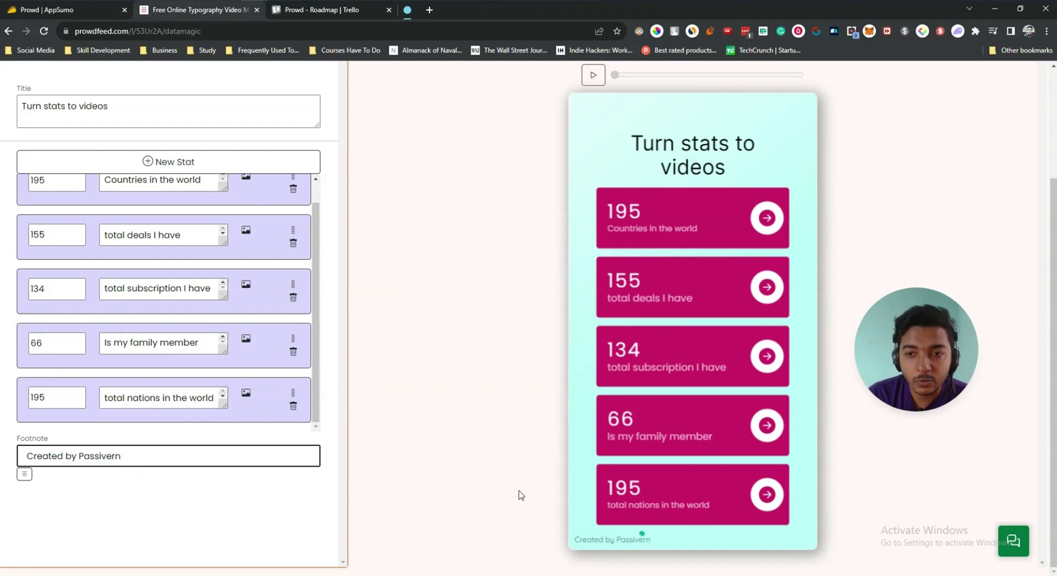
scroll(55, 187, "up", 5)
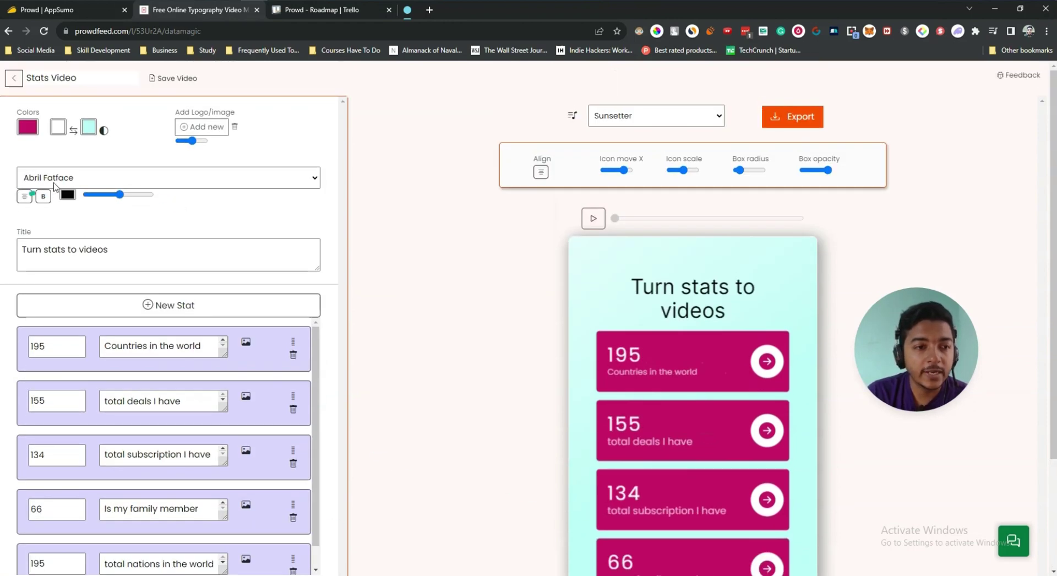
Keep the Abril Fatface font and retitle the video 'This is Prowd Demo Video'
left_click(57, 179)
left_click(58, 183)
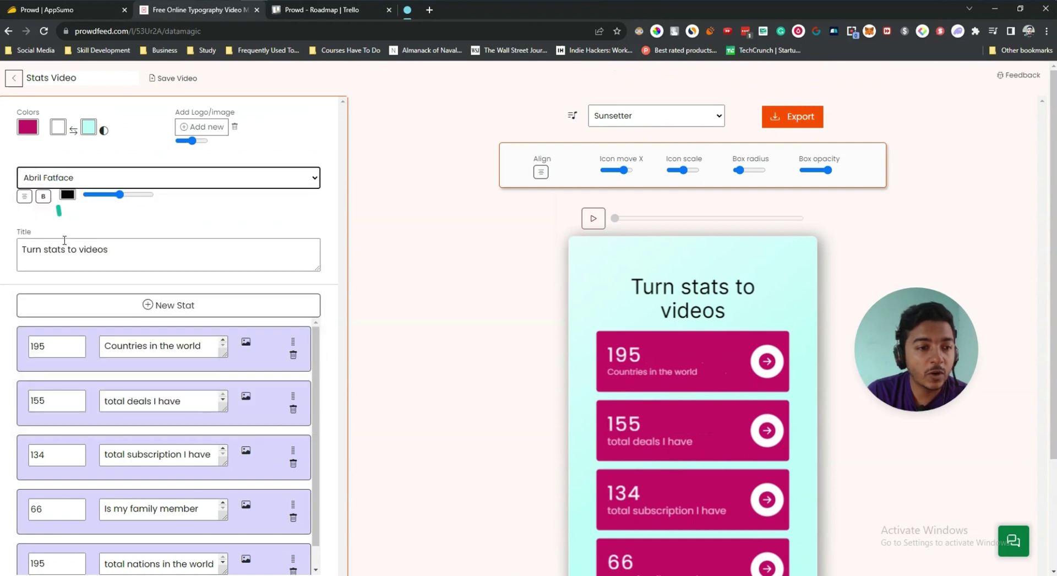
left_click_drag(22, 250, 173, 250)
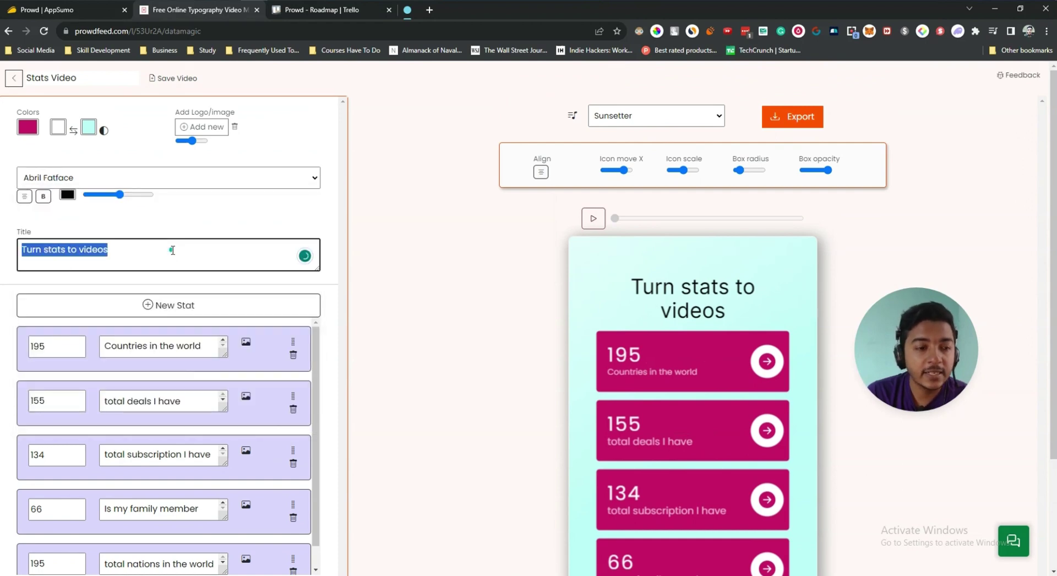
type("This is ")
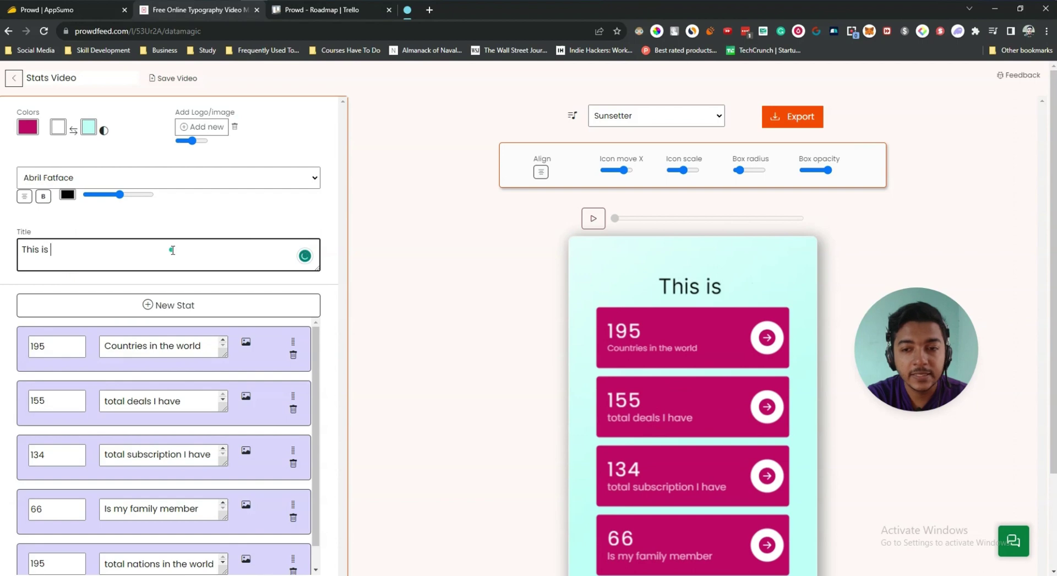
type("Prowe")
key("BackSpace")
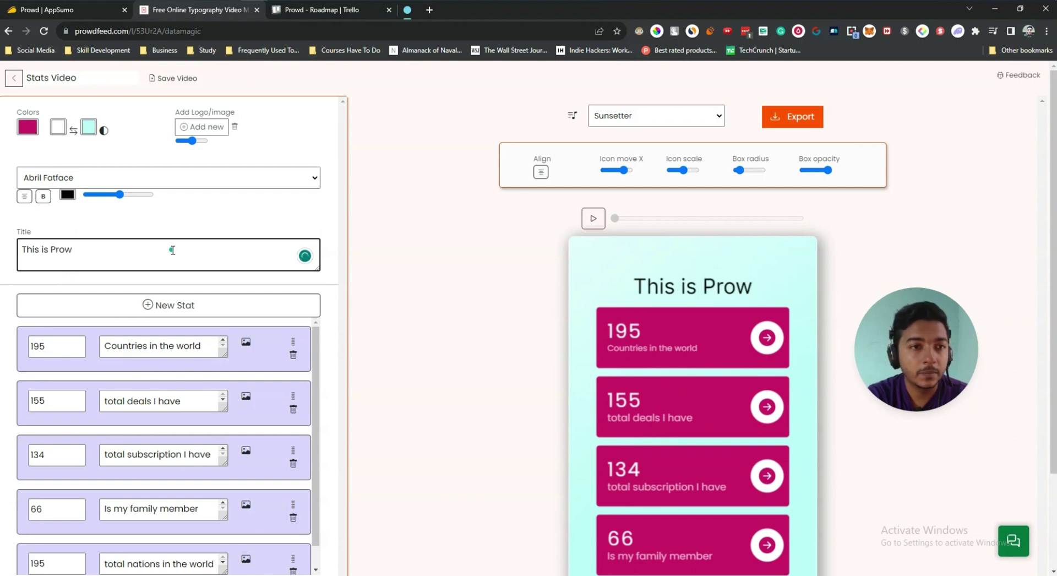
type("d Demo")
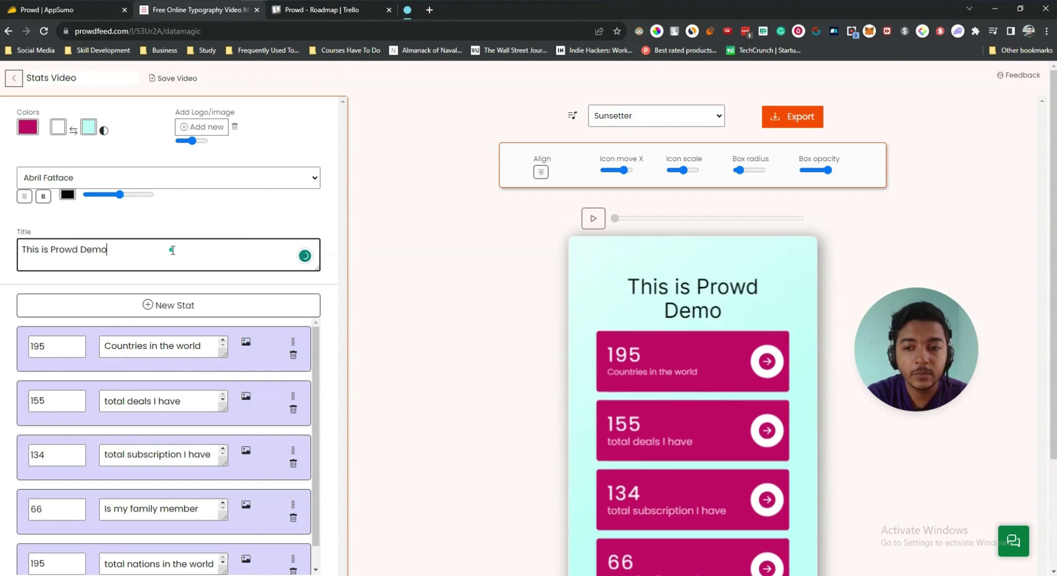
type(" Video")
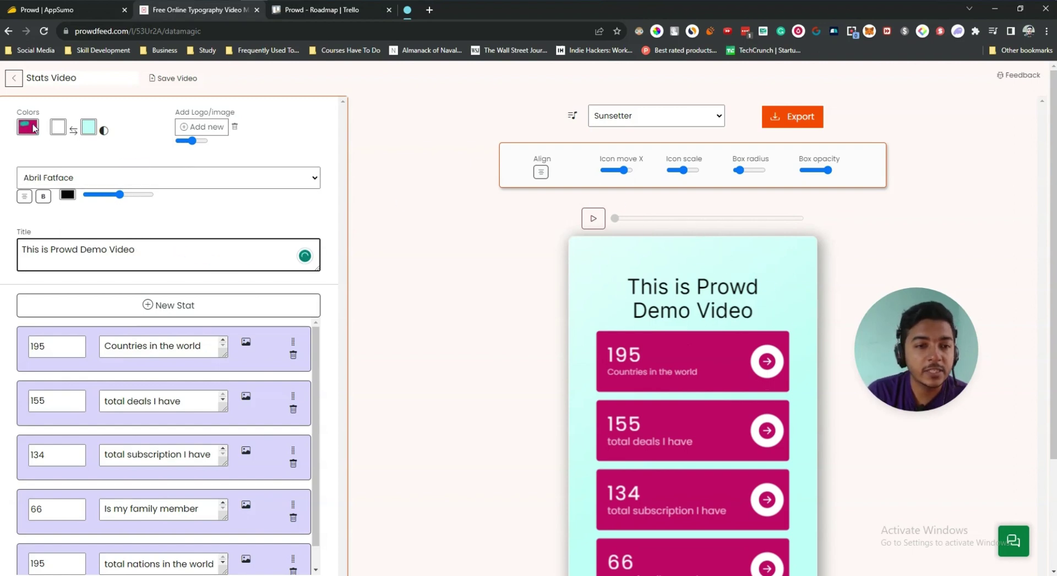
Add a logo image above the title and shrink it to a small size
left_click(205, 132)
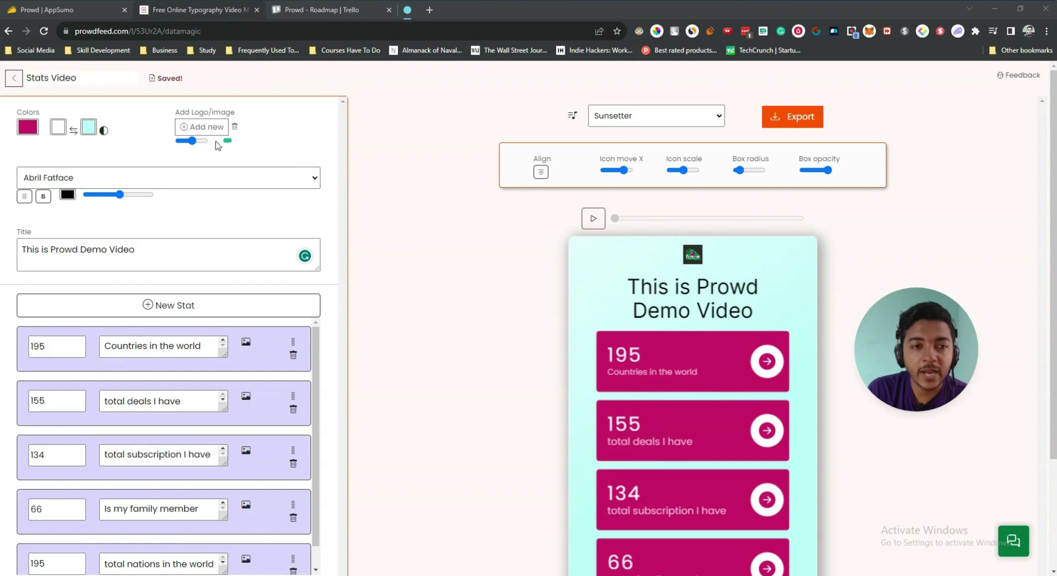
left_click(193, 142)
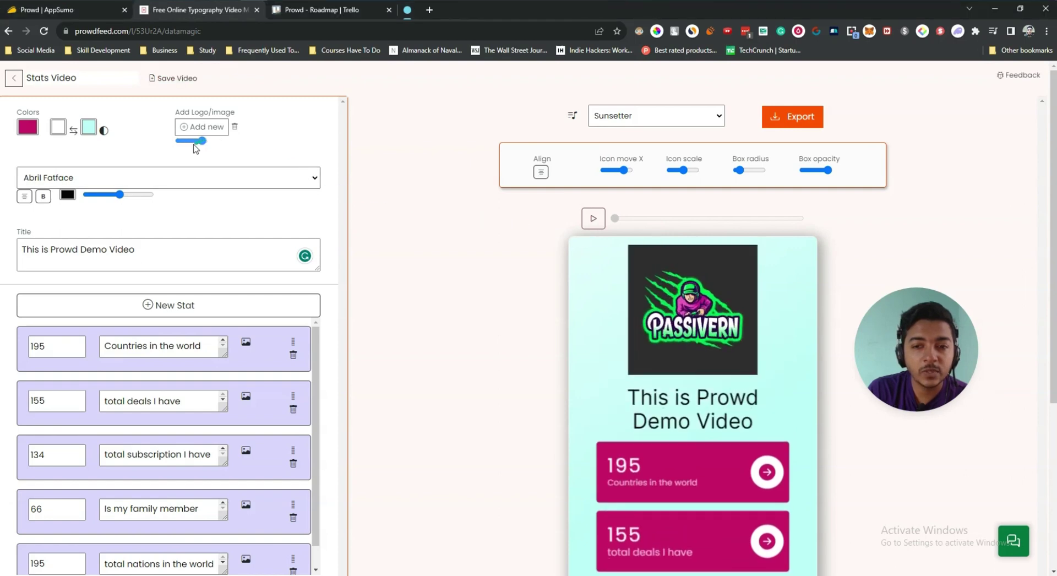
left_click_drag(191, 144, 179, 142)
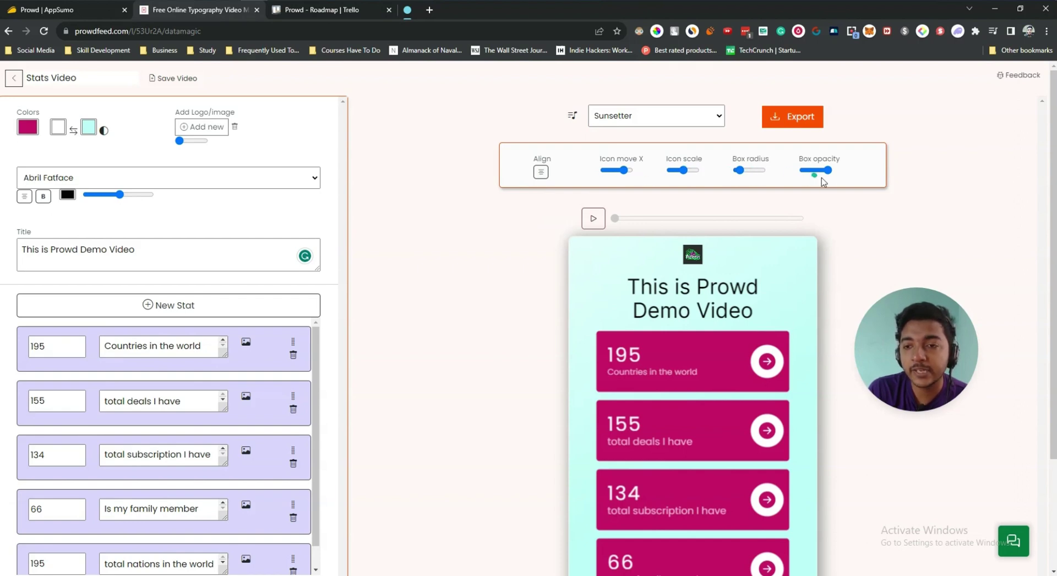
left_click(654, 115)
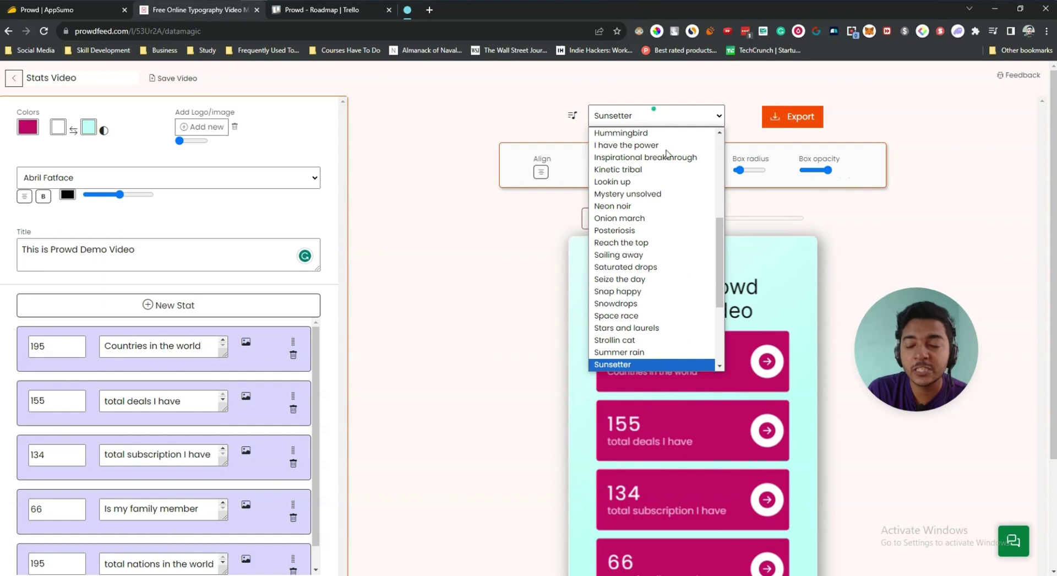
left_click(985, 163)
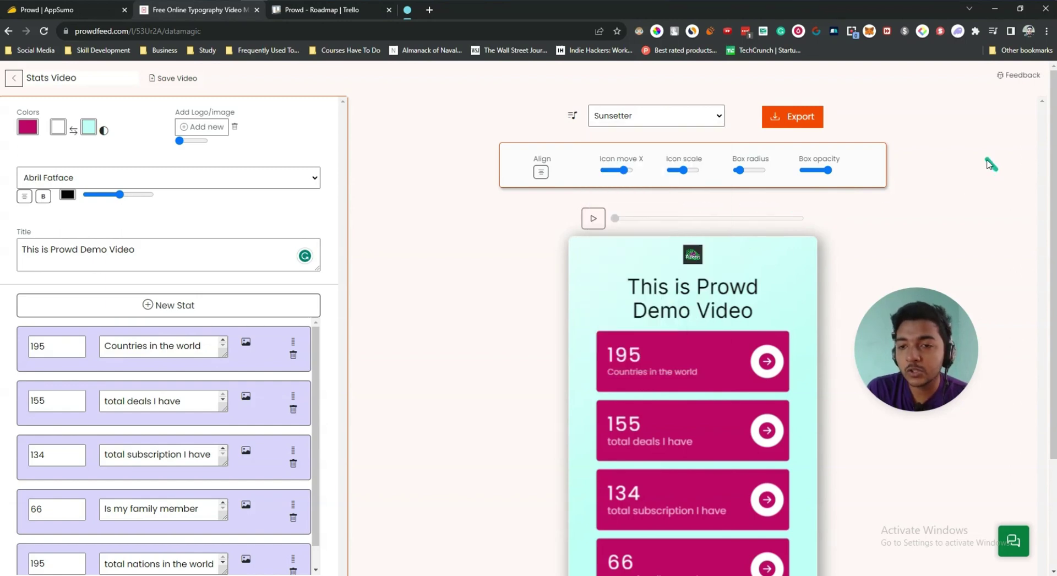
scroll(908, 174, "down", 2)
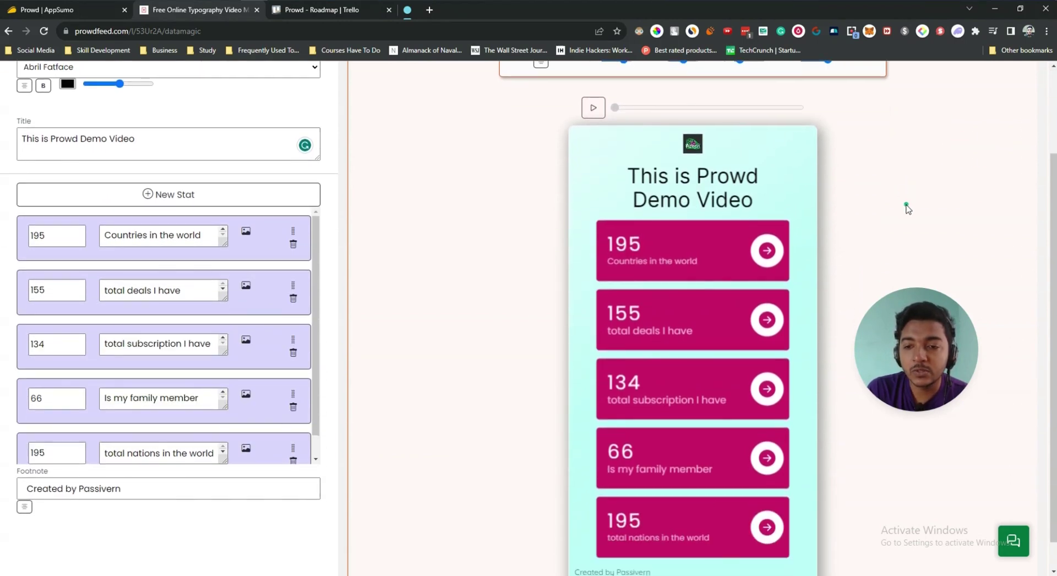
scroll(906, 207, "down", 1)
left_click(592, 75)
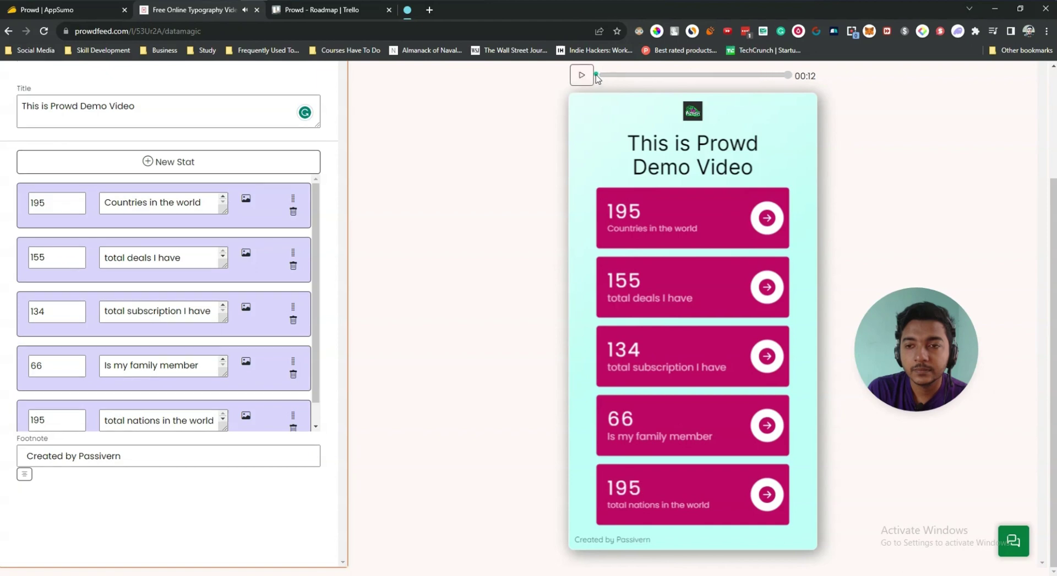
left_click(582, 77)
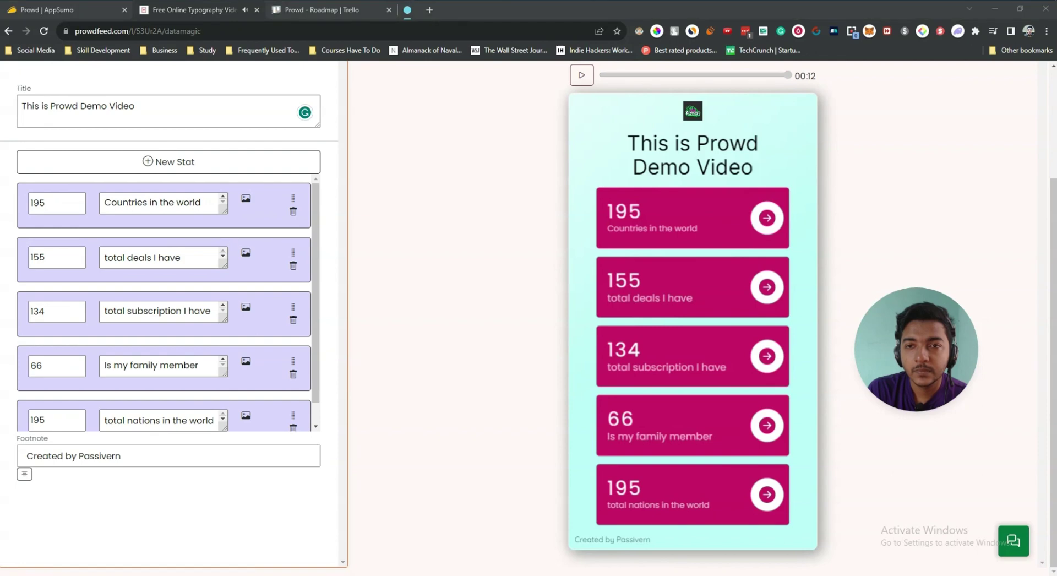
scroll(682, 231, "up", 3)
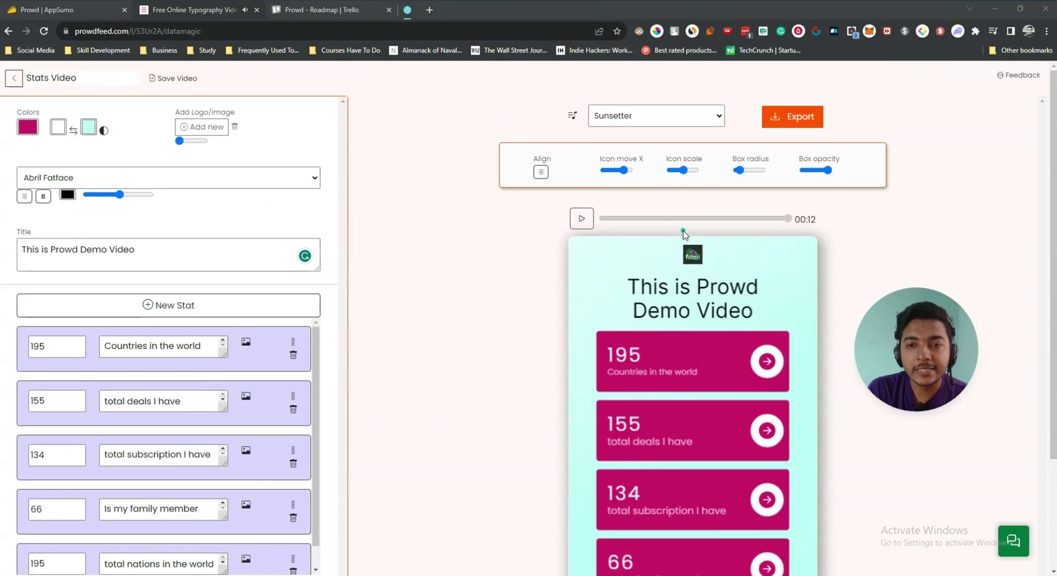
Export and save the Stats Video, then return to the dashboard now listing 7 videos
left_click(808, 124)
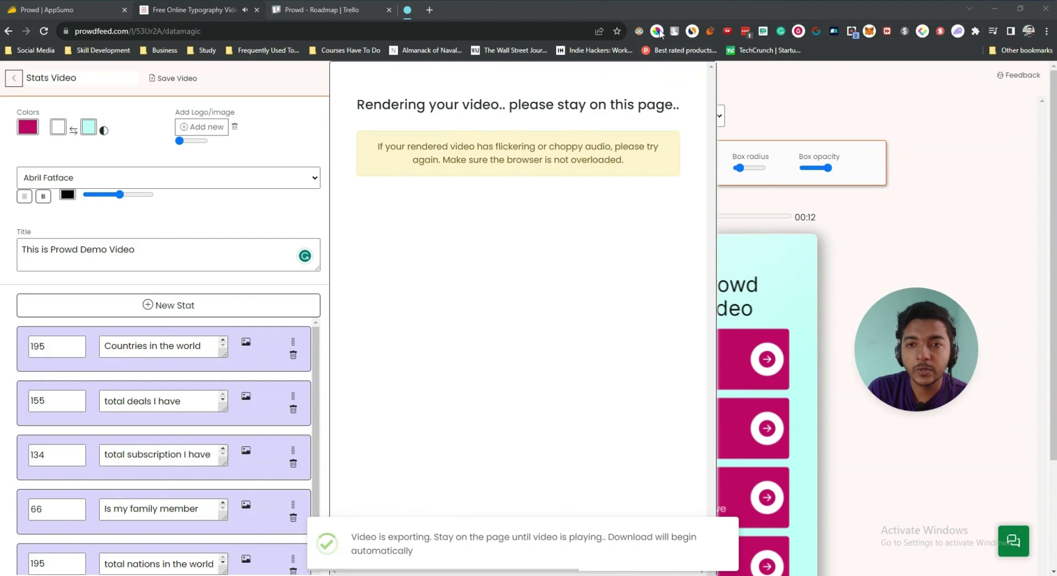
left_click(171, 80)
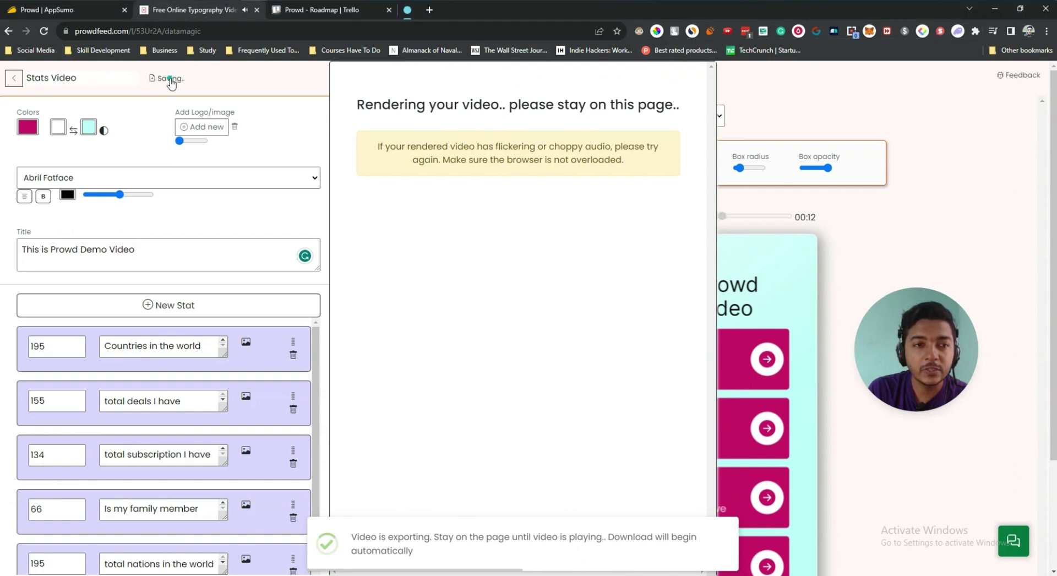
left_click(12, 79)
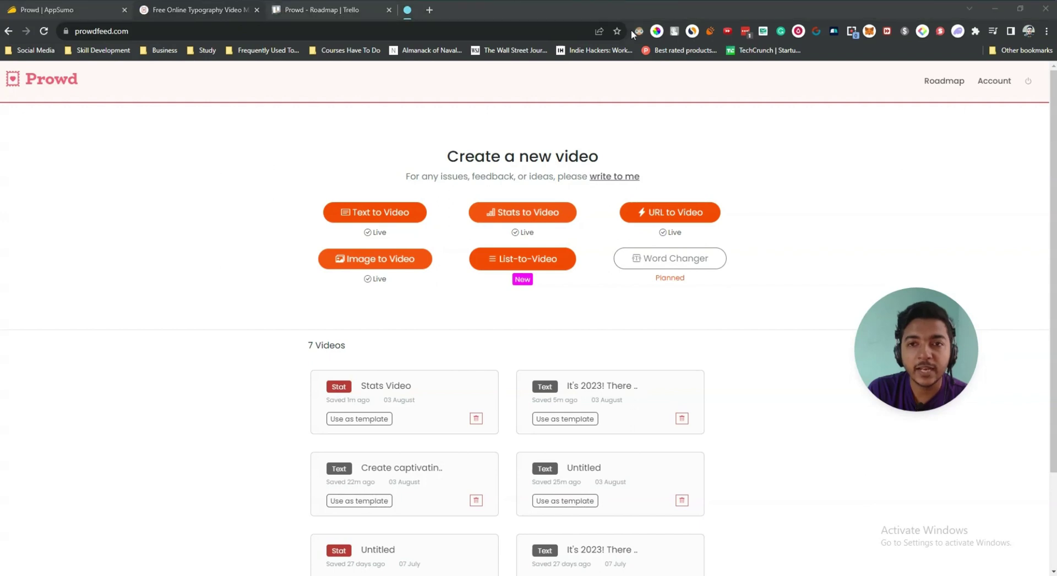
Generate a URL-to-video from the AppSumo Prowd product page address copied from the browser
left_click(669, 213)
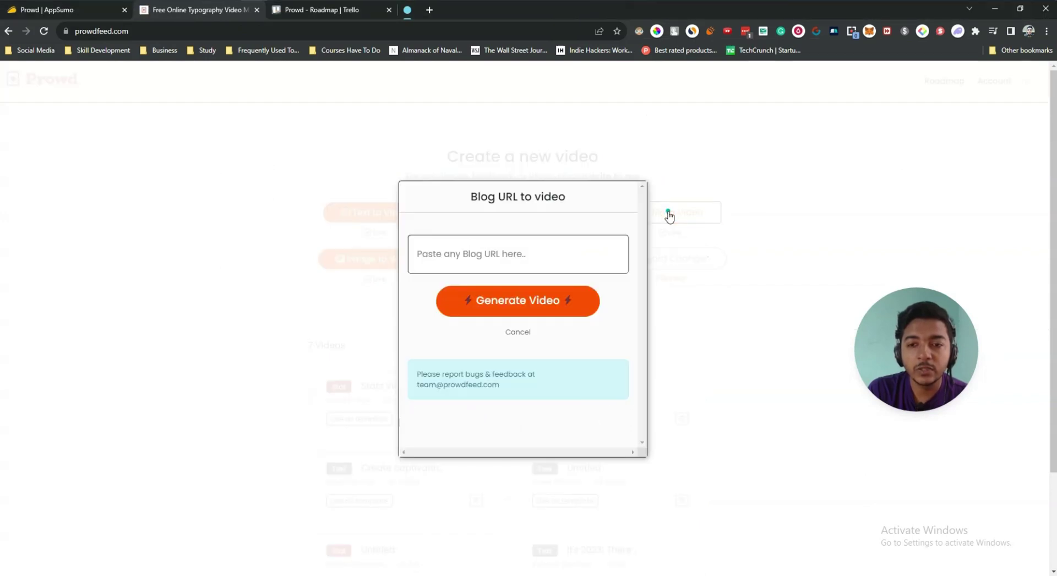
left_click(489, 253)
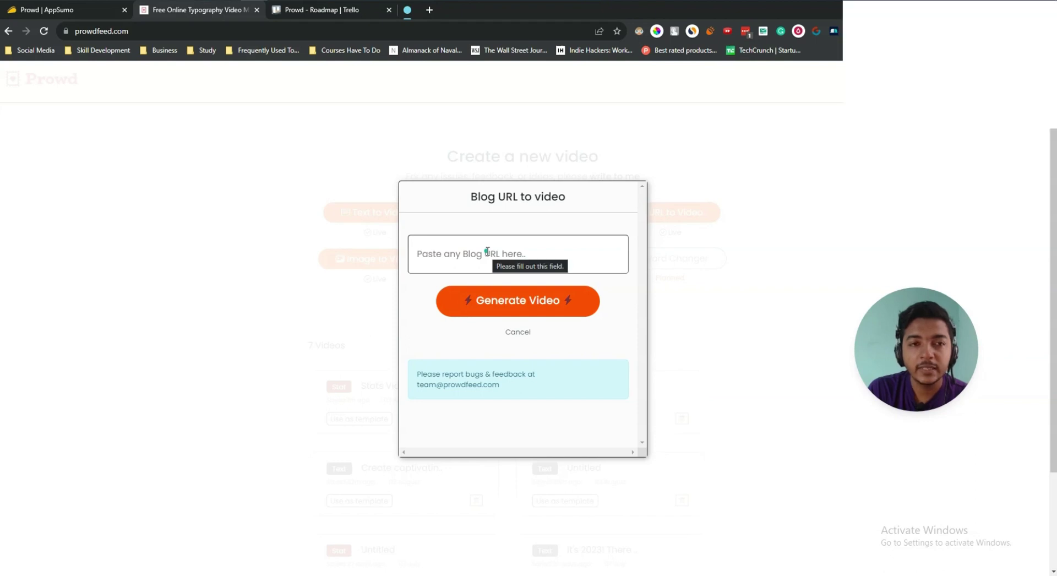
left_click(91, 16)
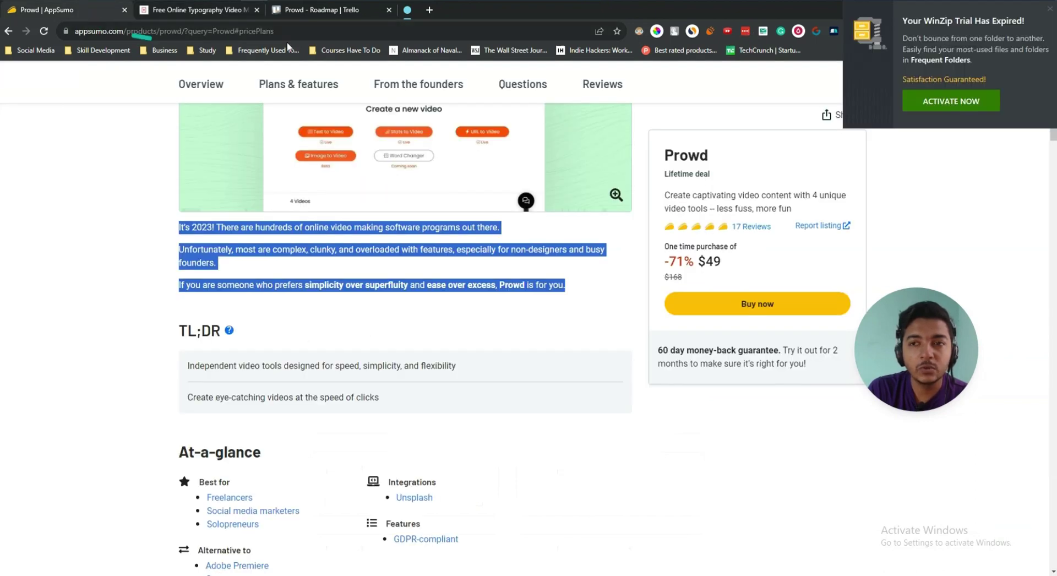
left_click_drag(185, 31, 61, 36)
key("ctrl+c")
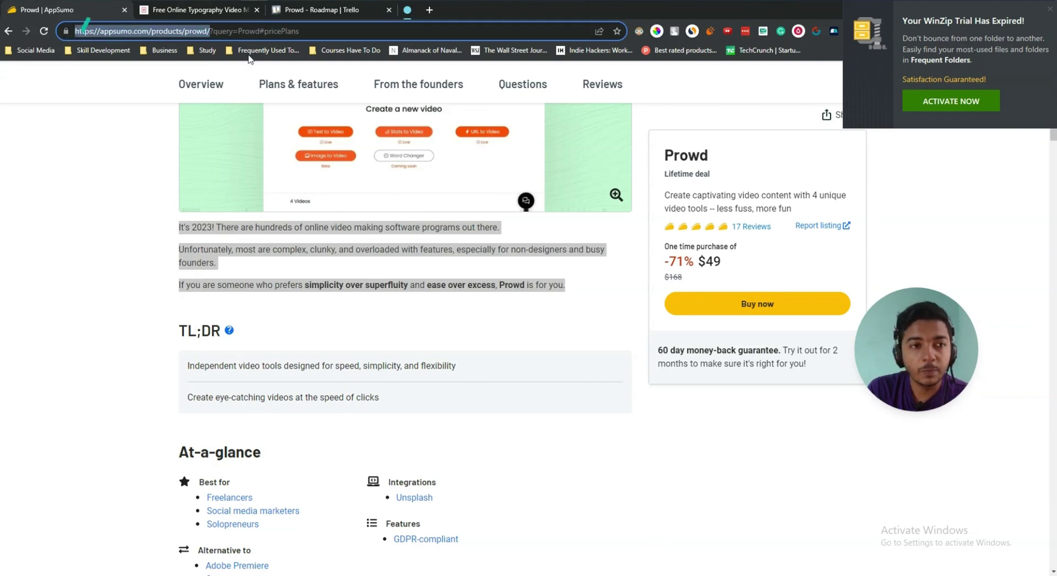
left_click(222, 11)
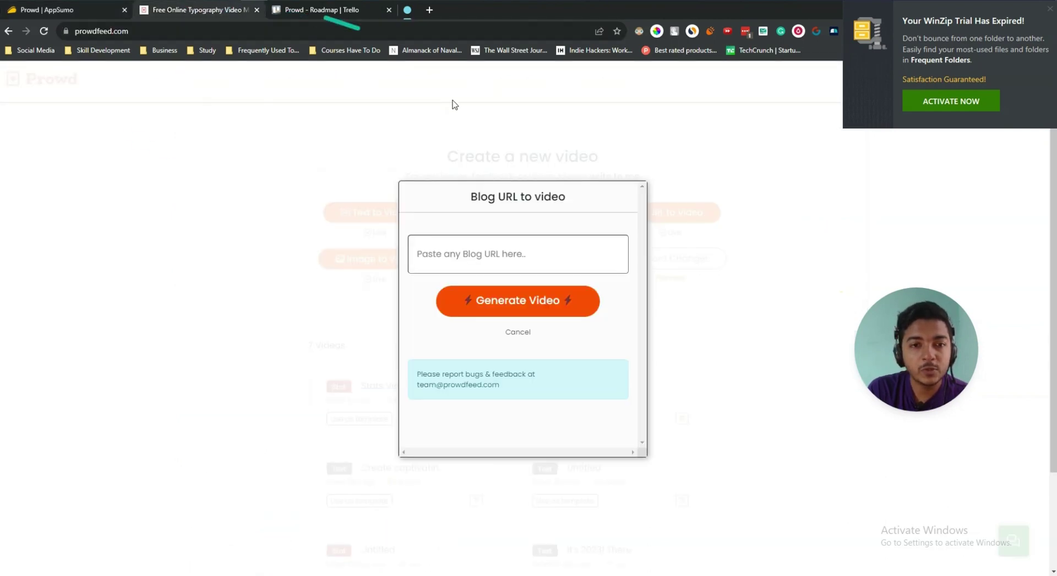
left_click(483, 252)
key("ctrl+v")
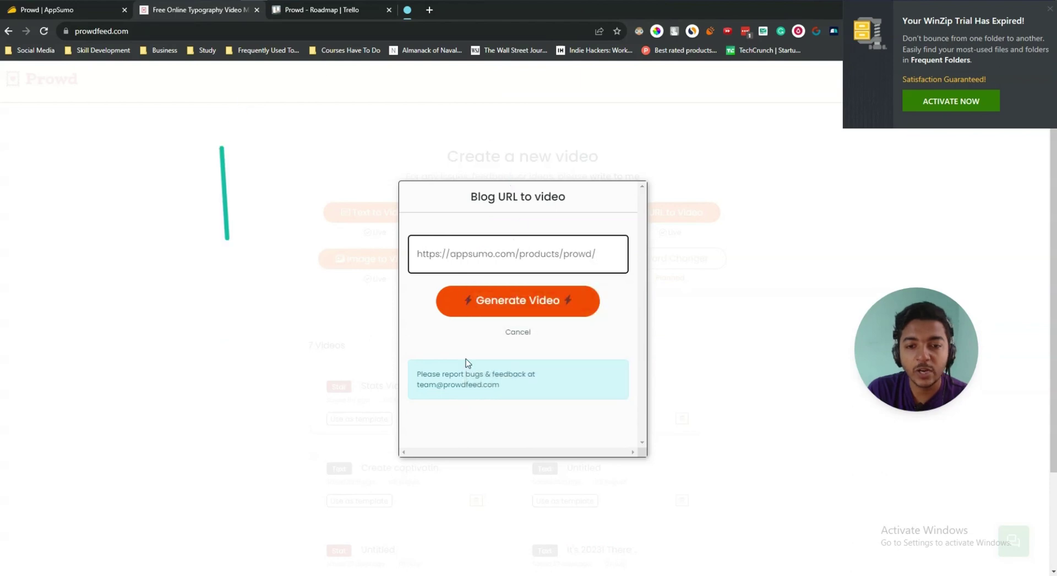
left_click(514, 304)
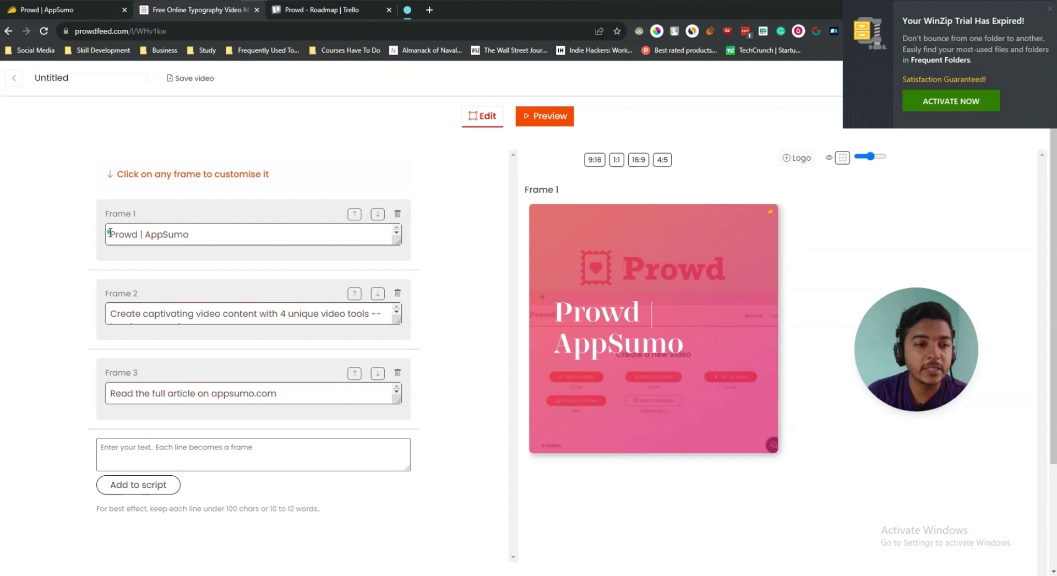
Review Frame 1 and Frame 3's text, animation, colour and media settings
triple_click(278, 231)
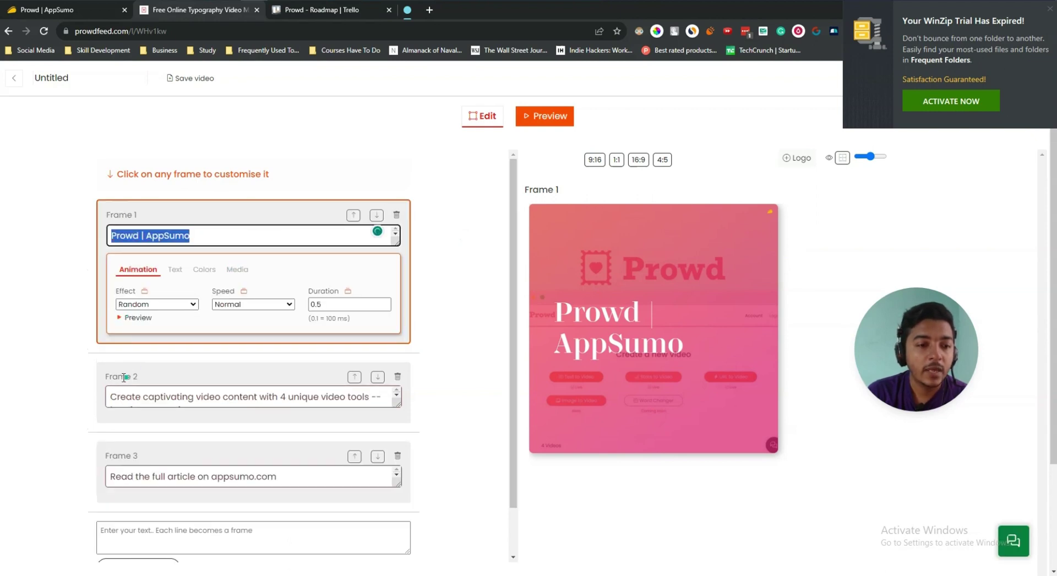
left_click_drag(155, 395, 205, 397)
left_click_drag(122, 425, 213, 426)
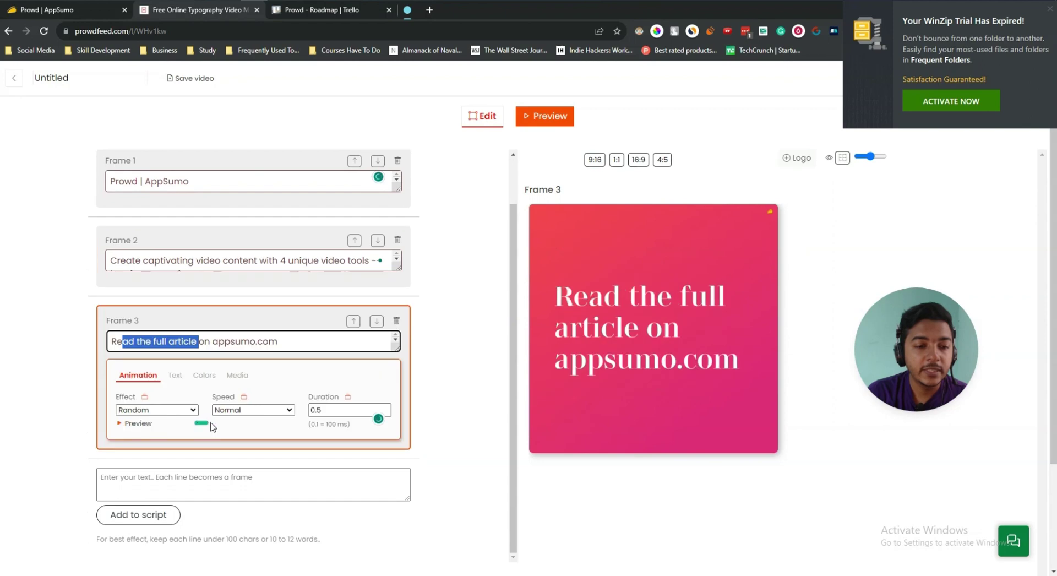
left_click(176, 381)
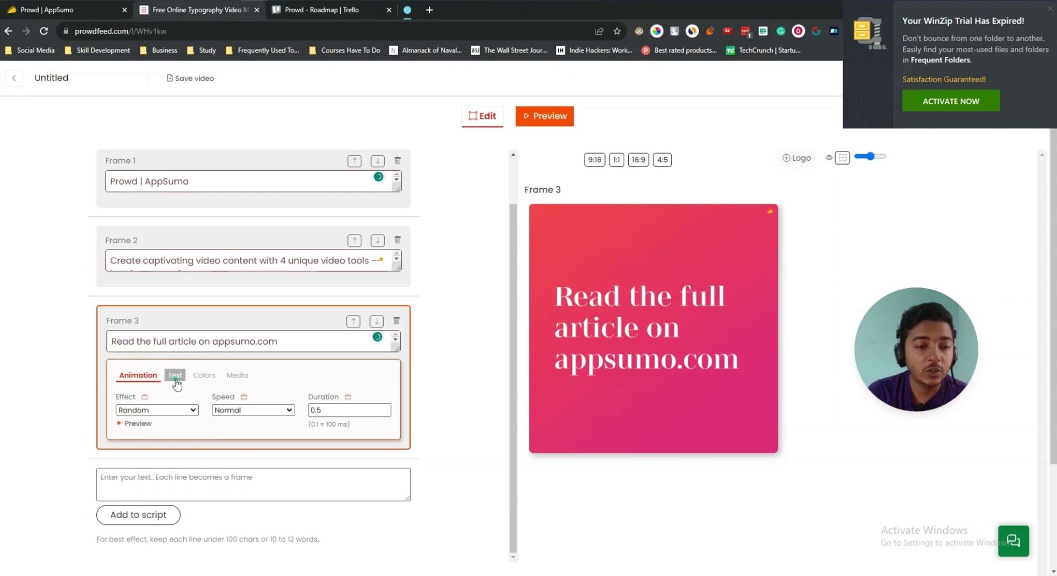
left_click(204, 374)
left_click(238, 375)
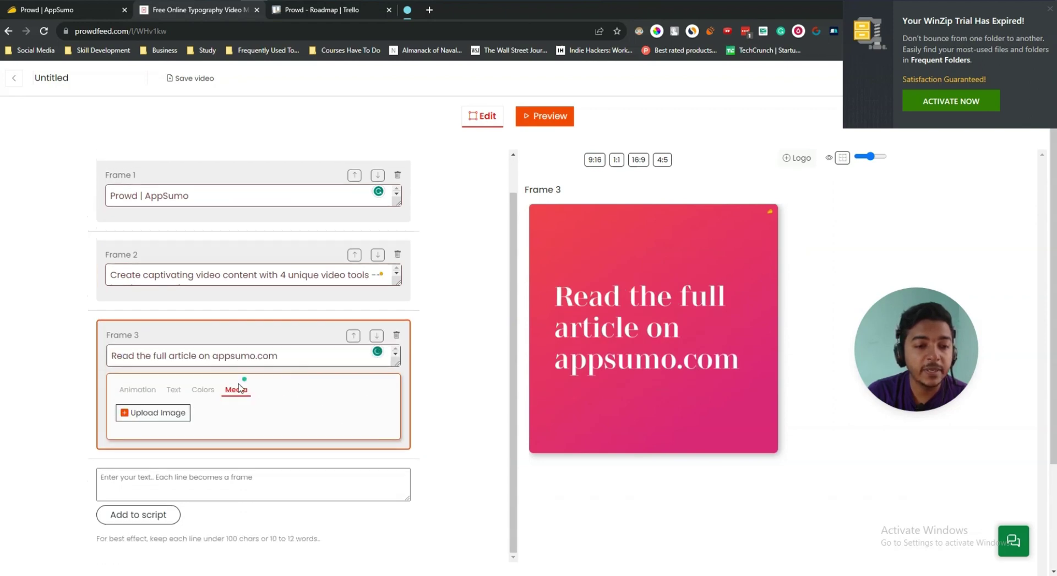
left_click(138, 393)
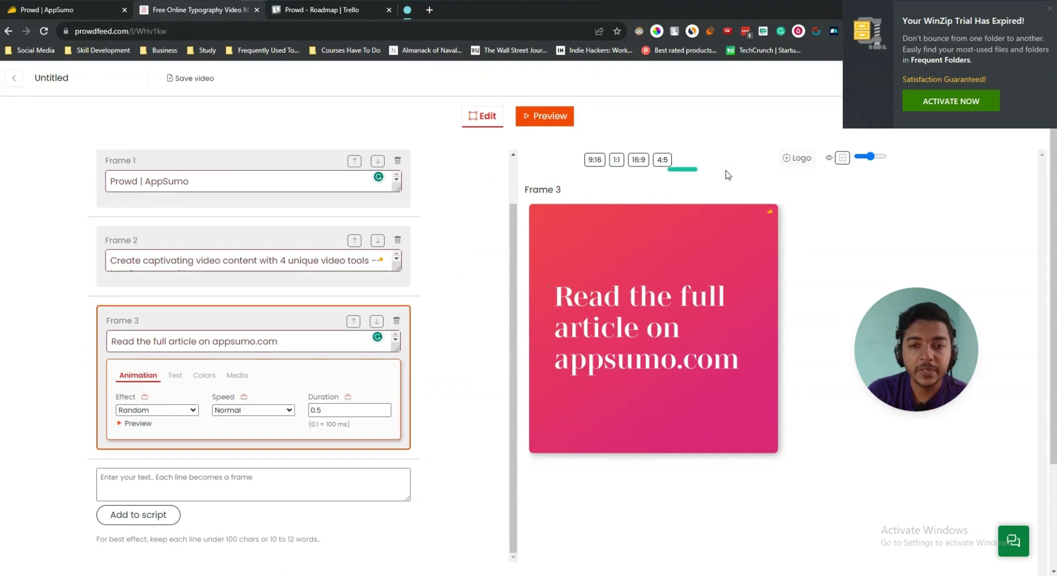
Play the 00:11 video preview with its Sunsetter soundtrack
scroll(663, 378, "down", 2)
scroll(671, 396, "up", 2)
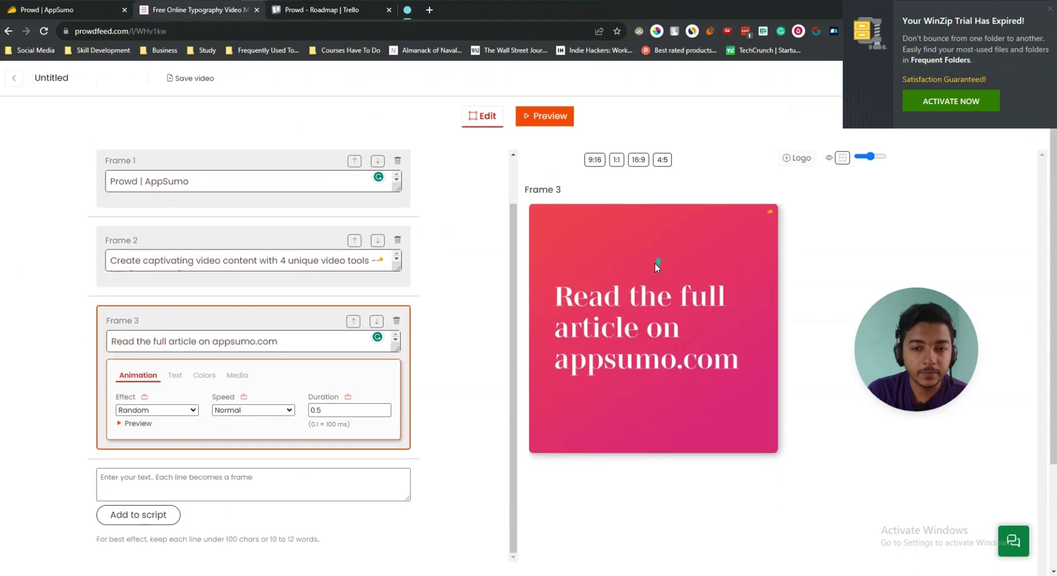
left_click(557, 117)
left_click(412, 192)
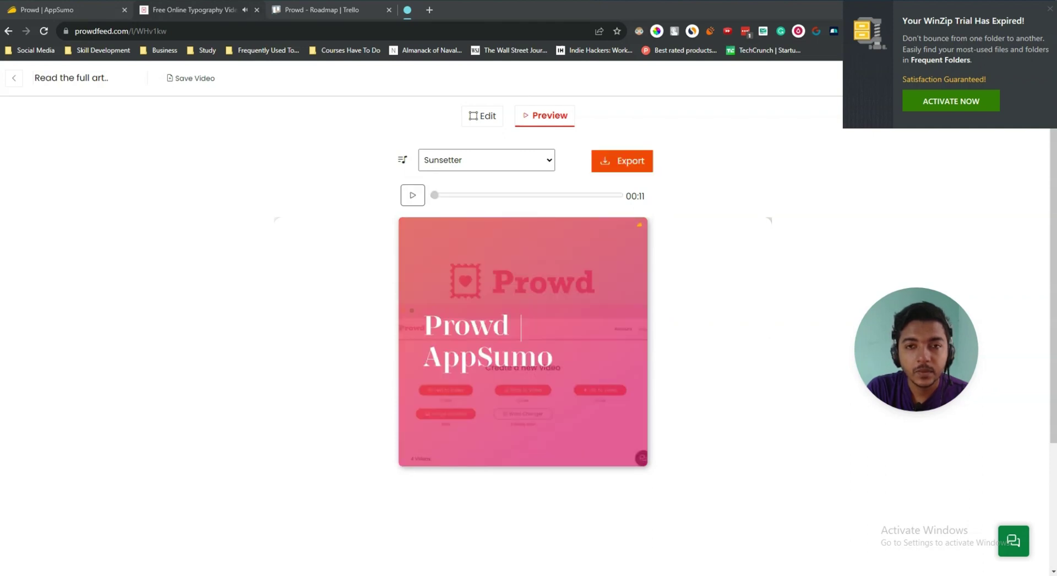
Back in the editor, open the Upload Image dialog from Frame 1's Media settings
left_click(488, 113)
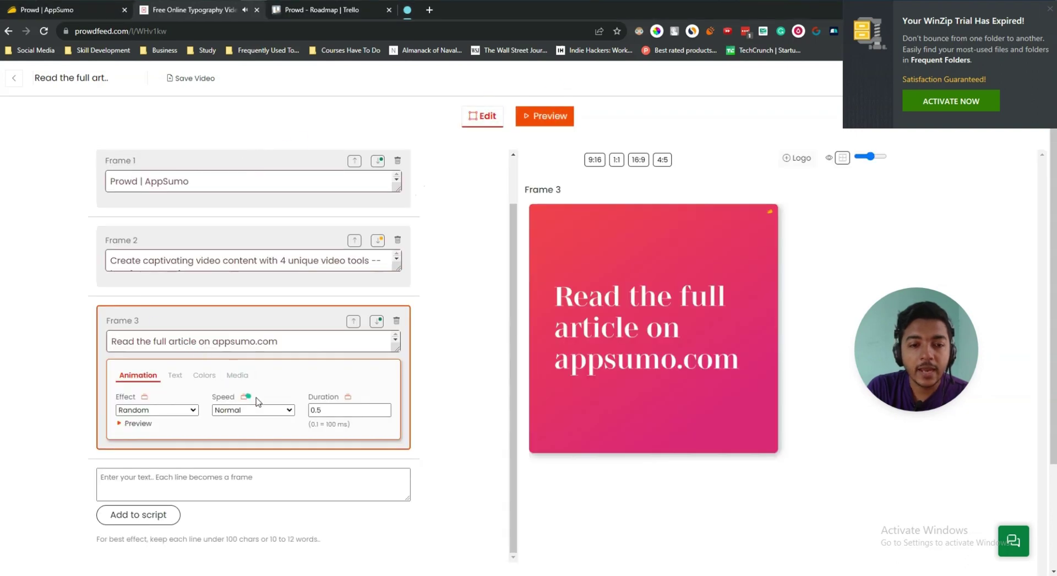
left_click(235, 181)
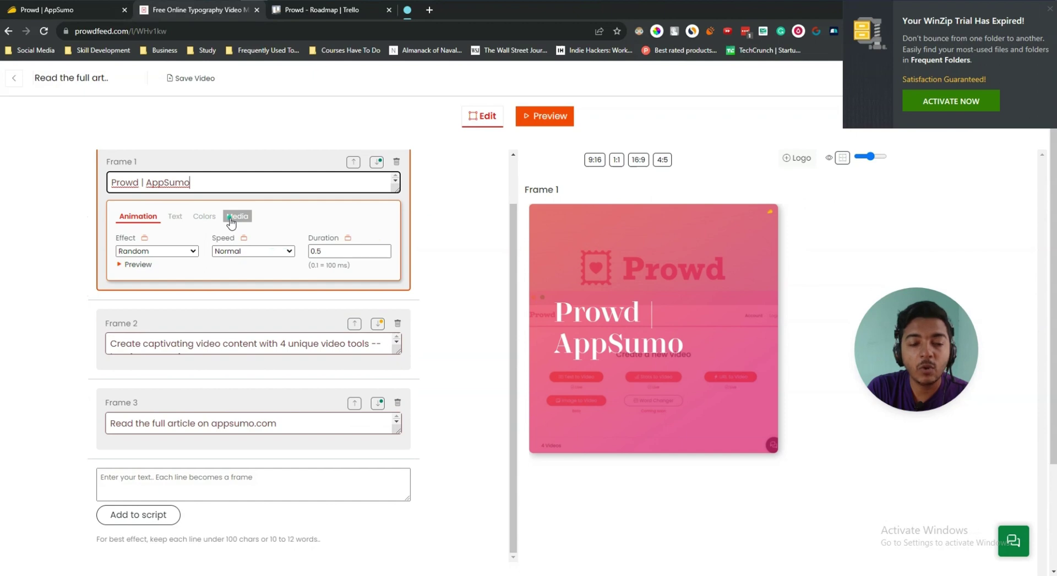
left_click(231, 216)
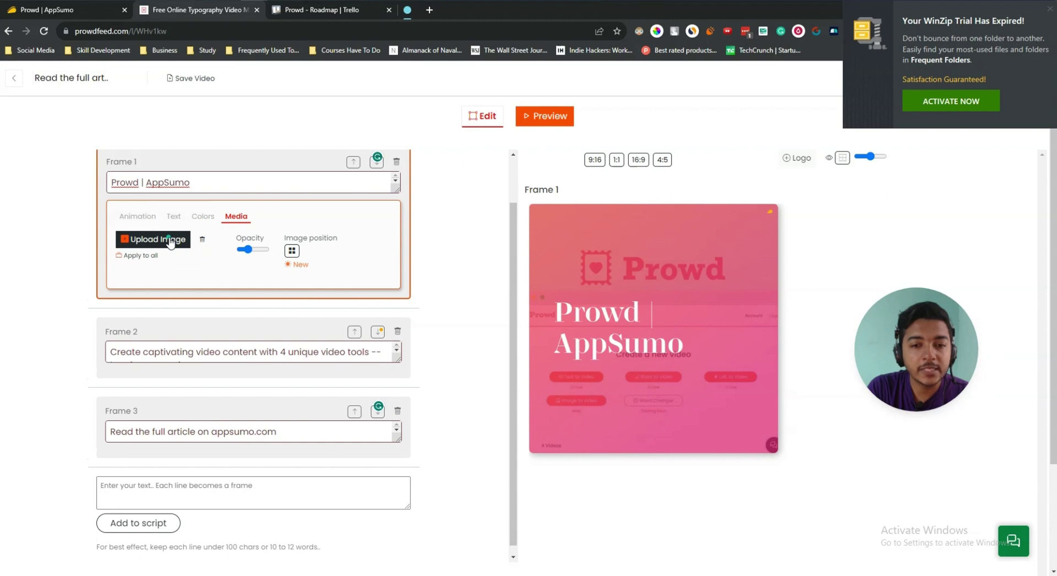
left_click(170, 241)
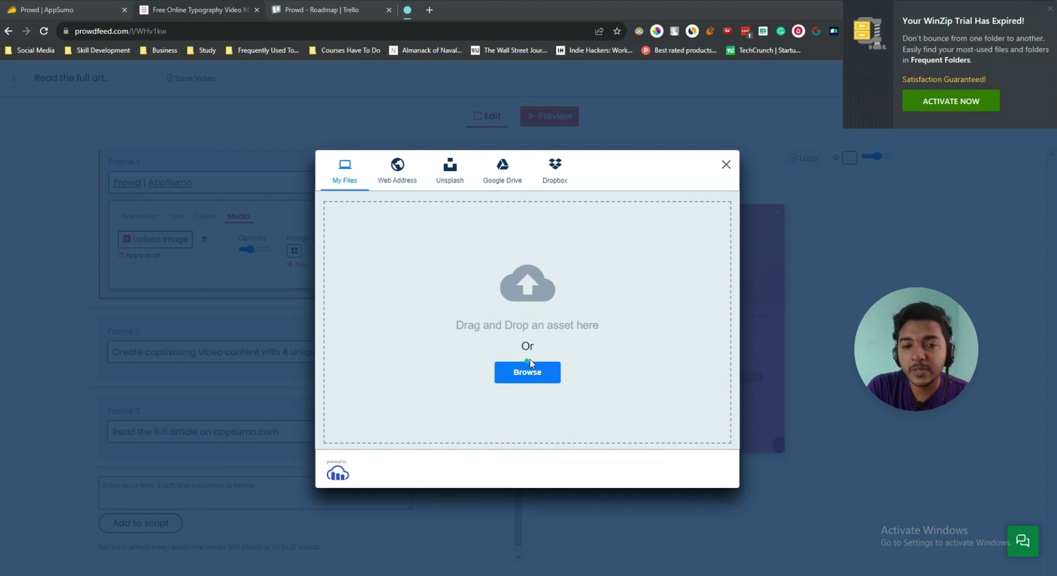
Check the Web Address and Unsplash image sources, then close the upload dialog without adding an image
left_click(398, 165)
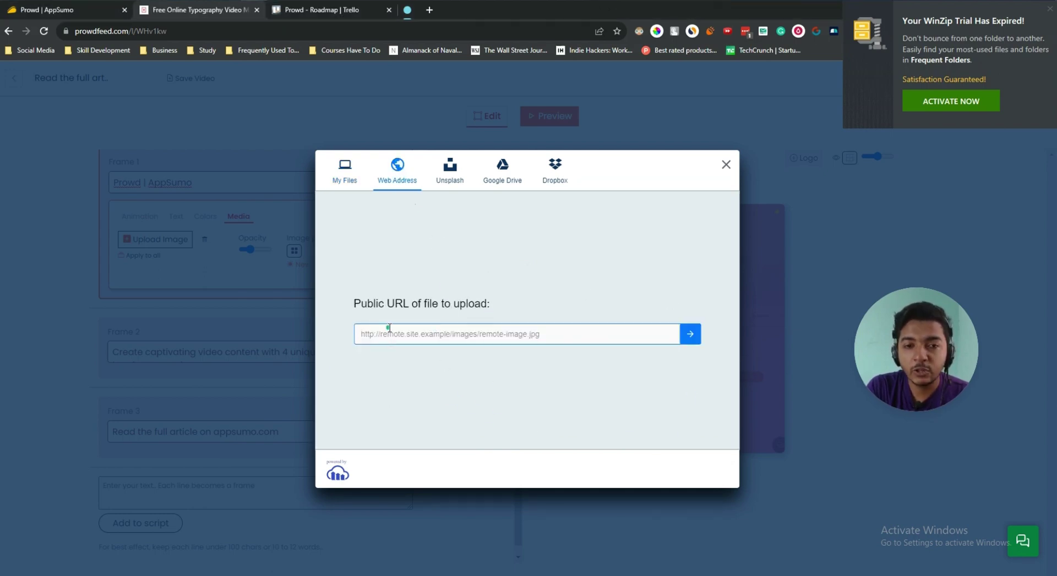
left_click(447, 165)
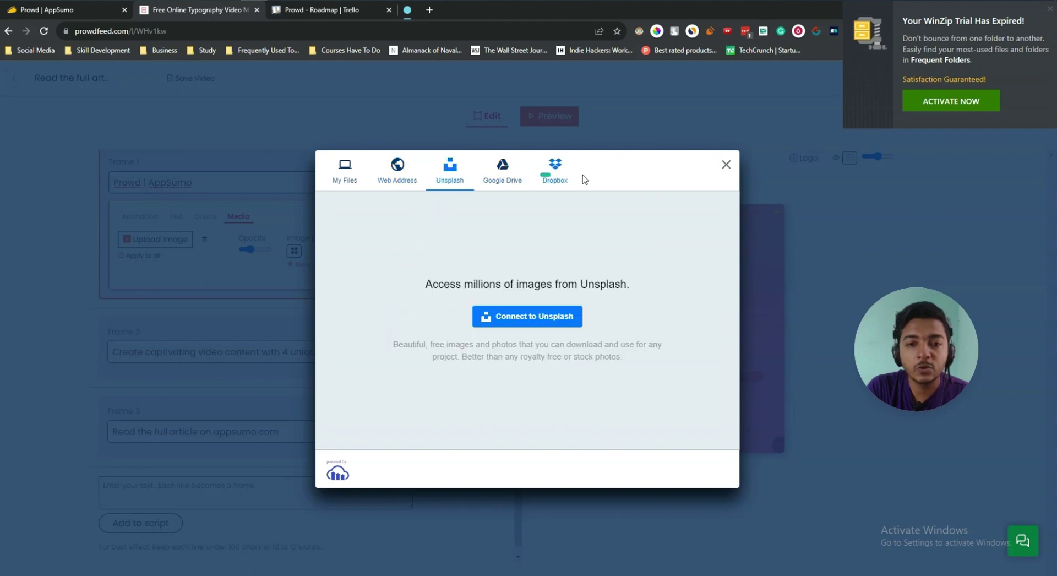
left_click(724, 165)
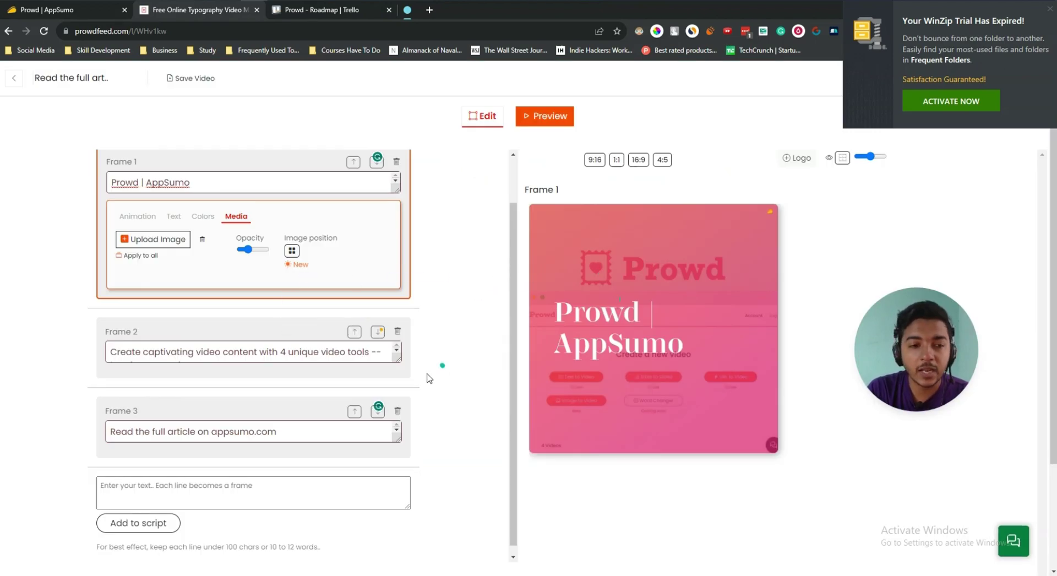
Raise Frame 1's background opacity and change its image position, then export from Preview
left_click(272, 351)
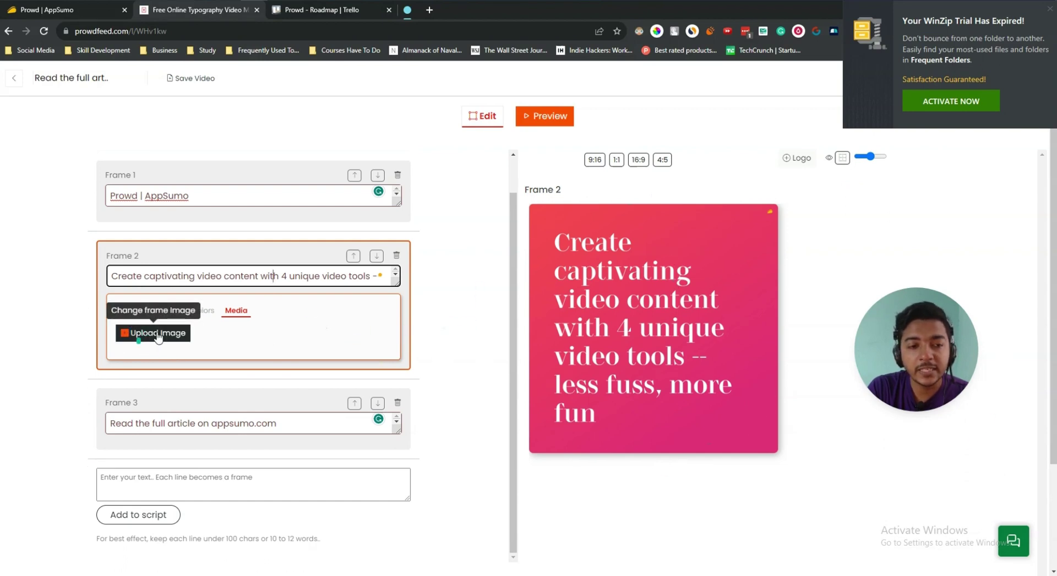
left_click(213, 197)
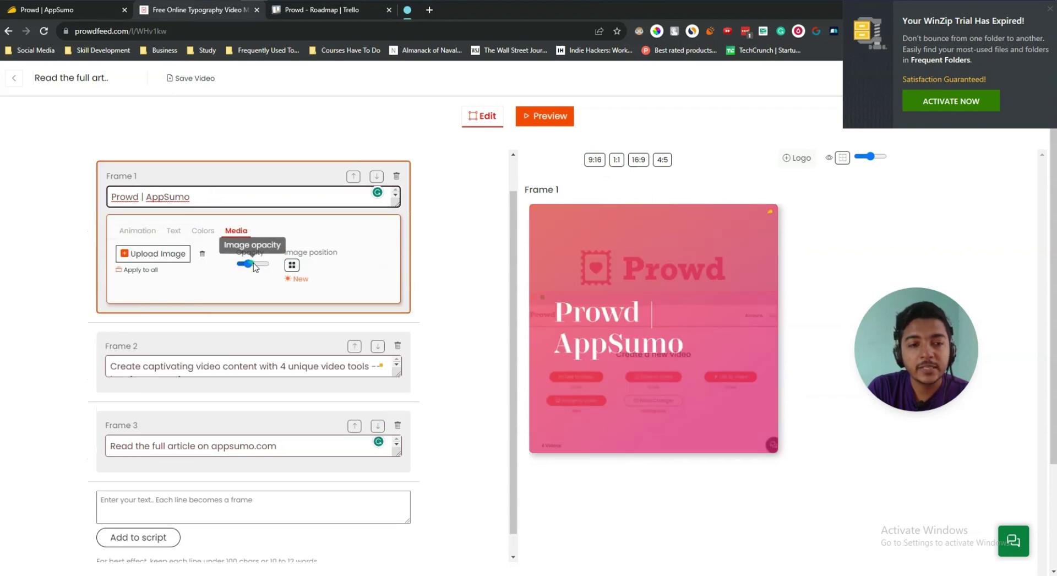
mouse_move(250, 267)
left_mouse_down()
mouse_move(263, 266)
mouse_move(248, 267)
left_mouse_up()
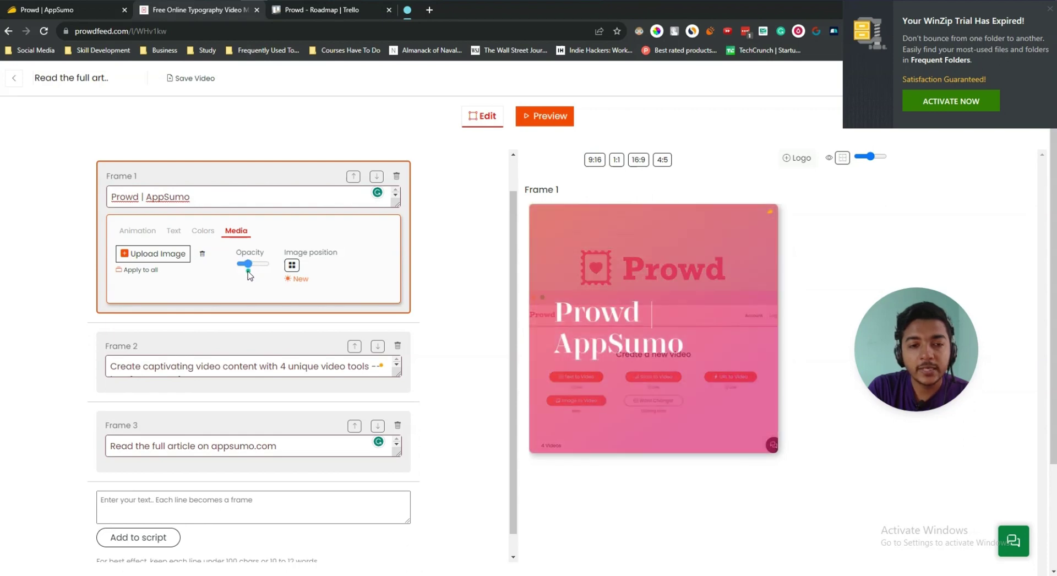
left_click(292, 265)
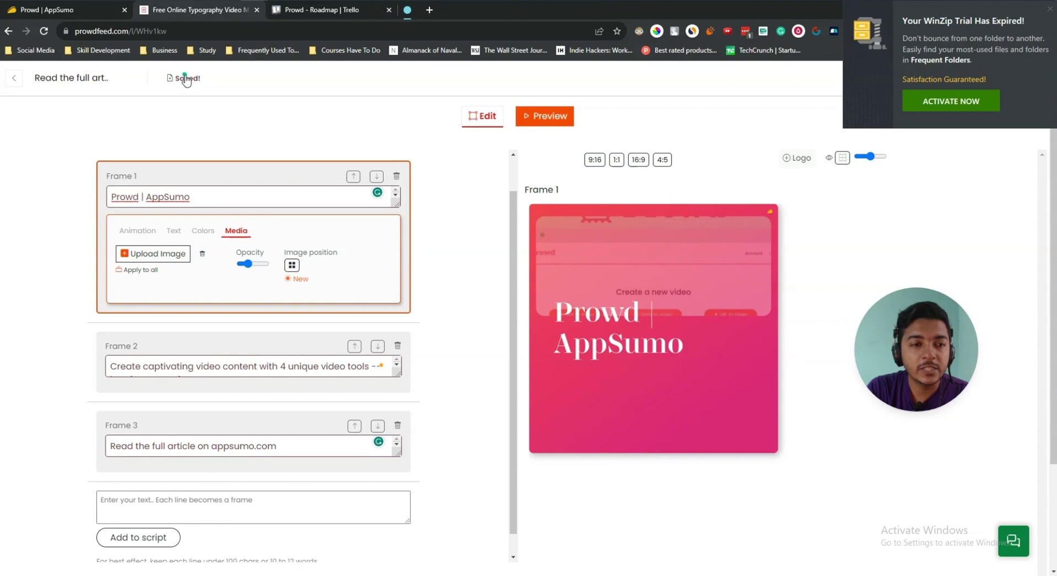
left_click(547, 116)
left_click(613, 165)
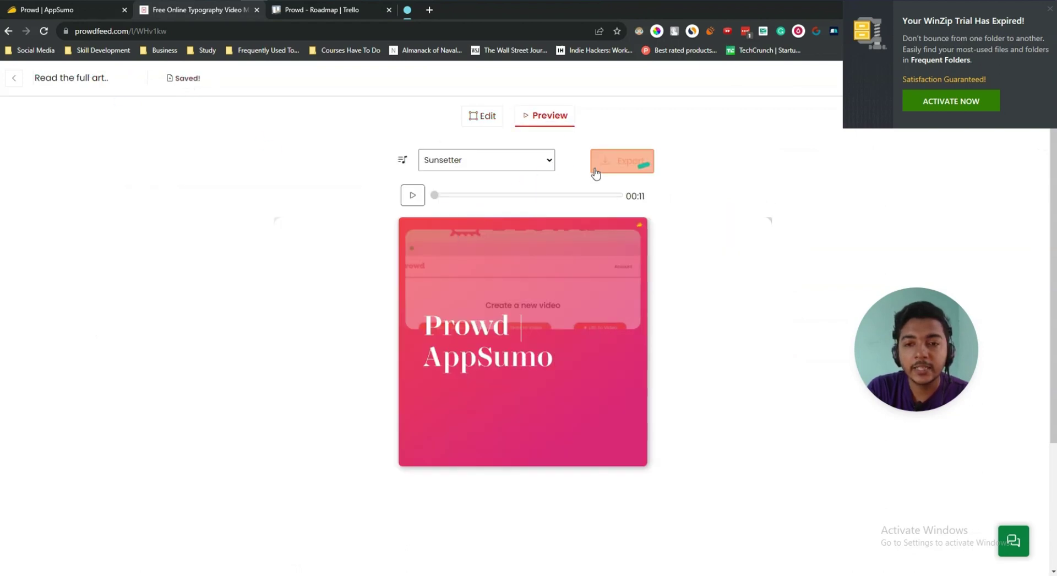